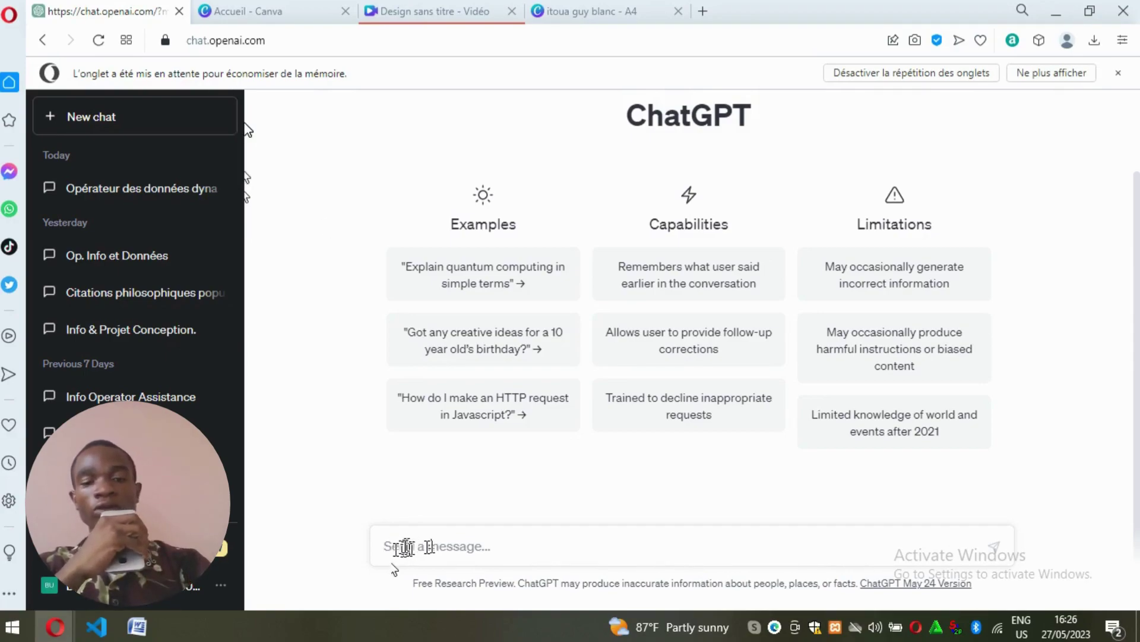
# Step: Send the prompt "le sommaire d'une formation en trading pour debutant" to ChatGPT
pyautogui.write('e')
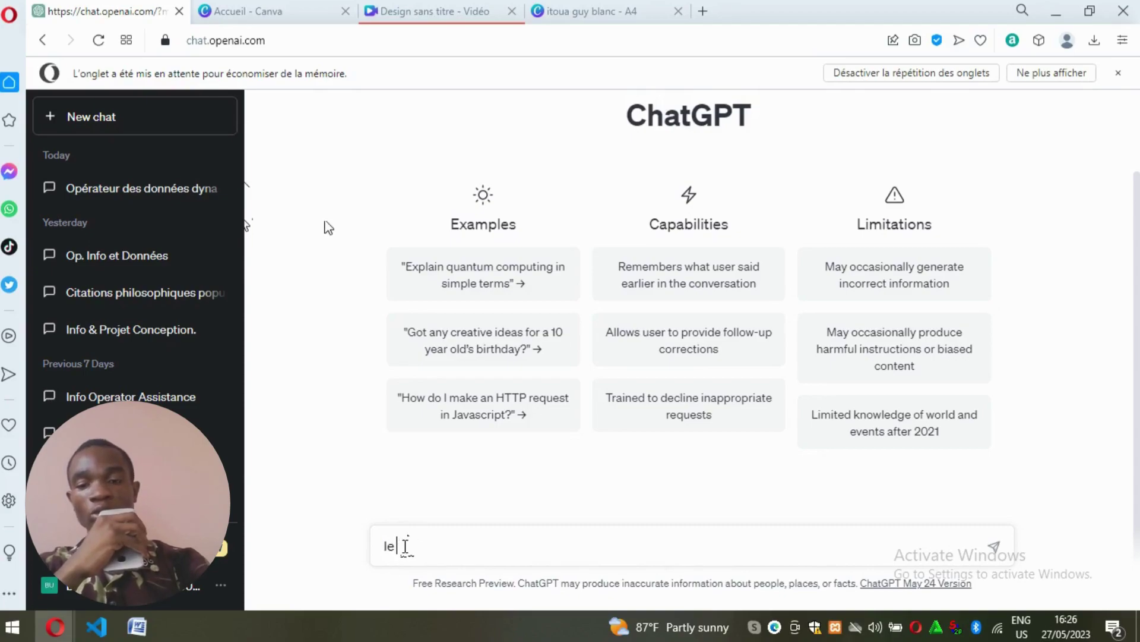
pyautogui.write(' sma')
pyautogui.press('BackSpace')
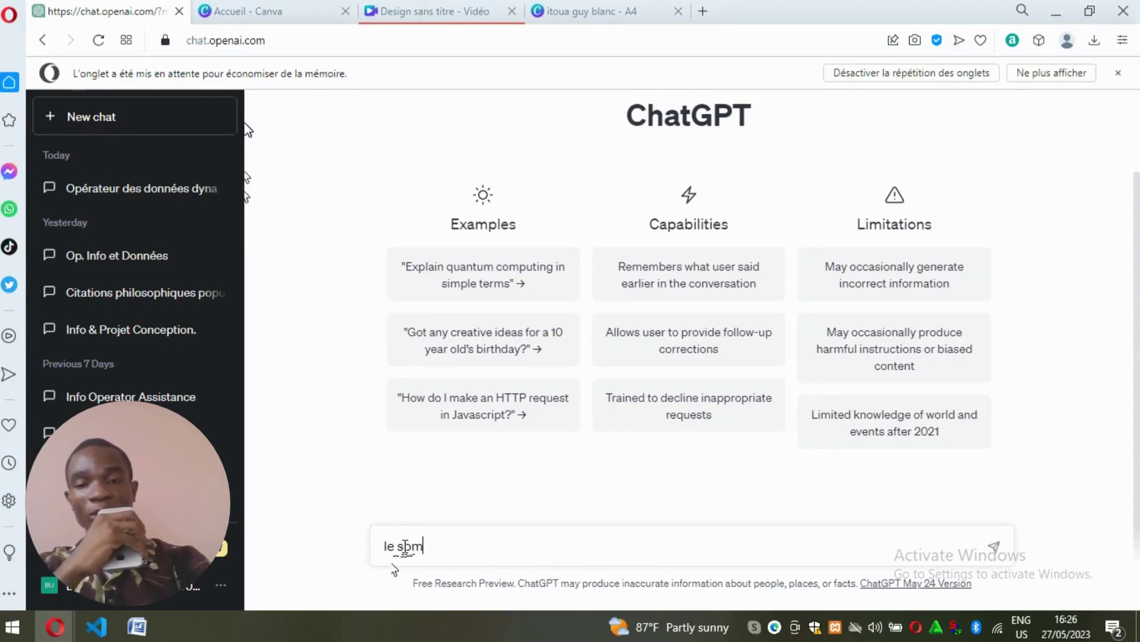
pyautogui.write('qi')
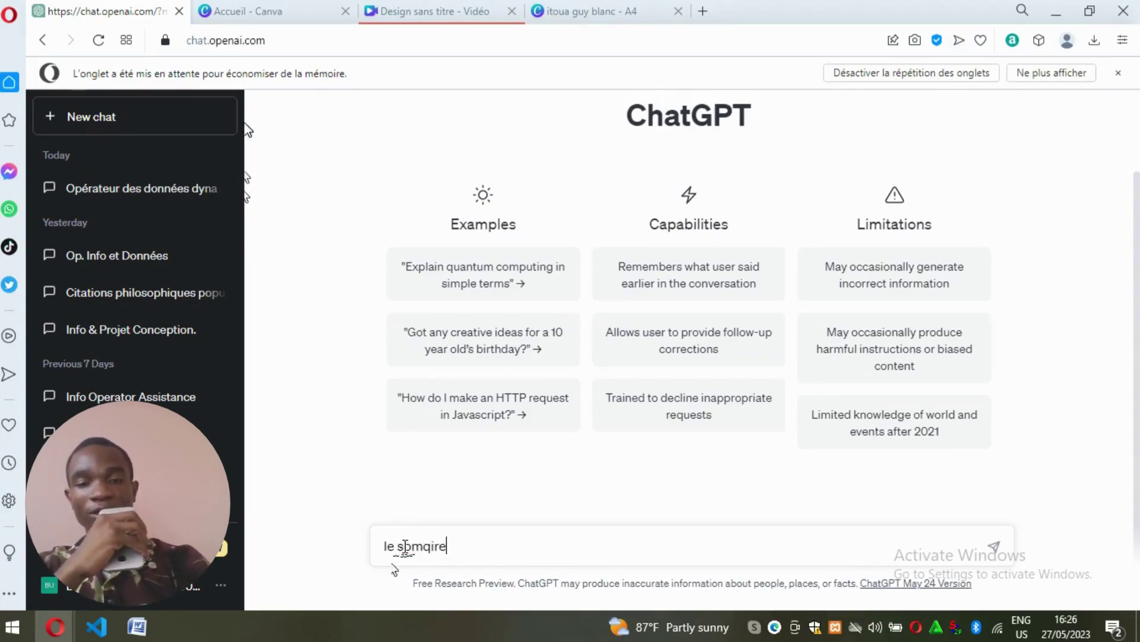
pyautogui.press('BackSpace')
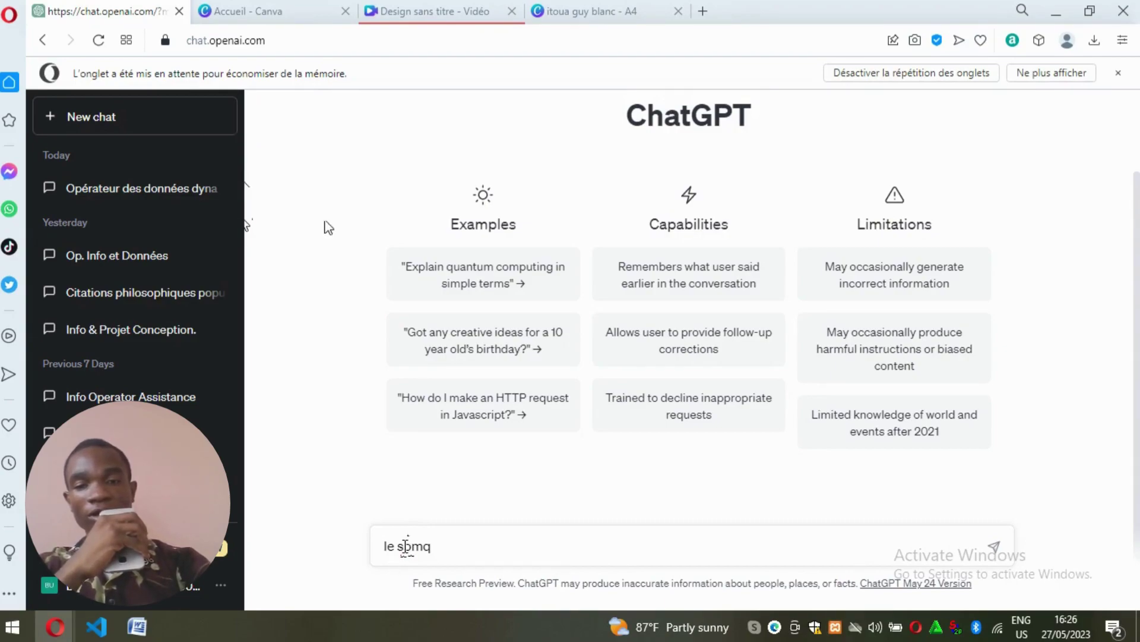
pyautogui.write(';')
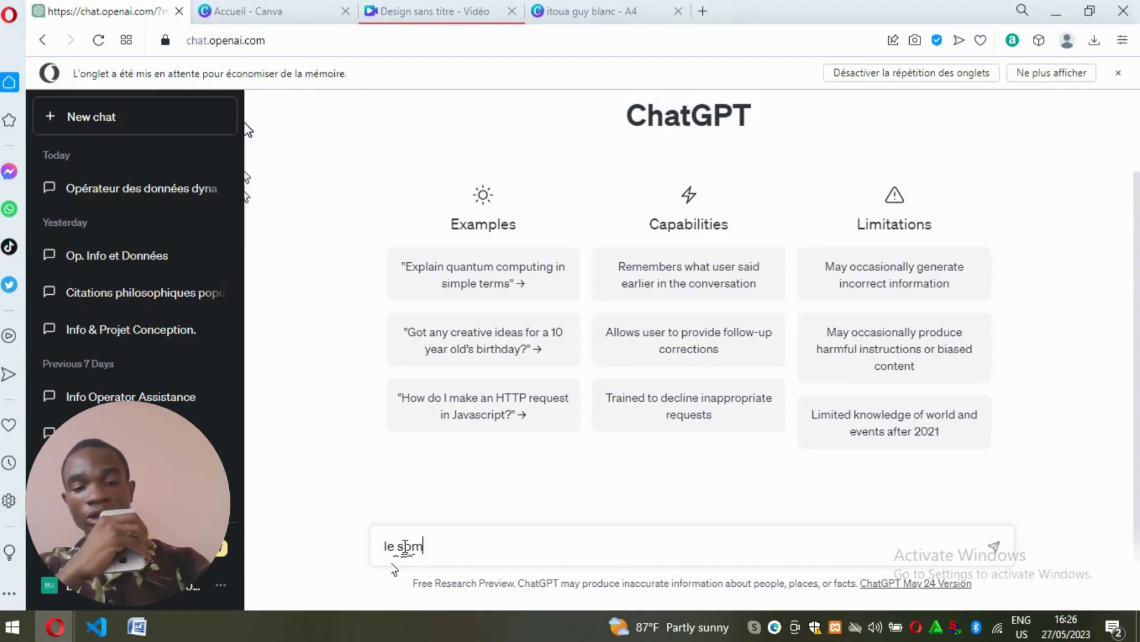
pyautogui.write('qire')
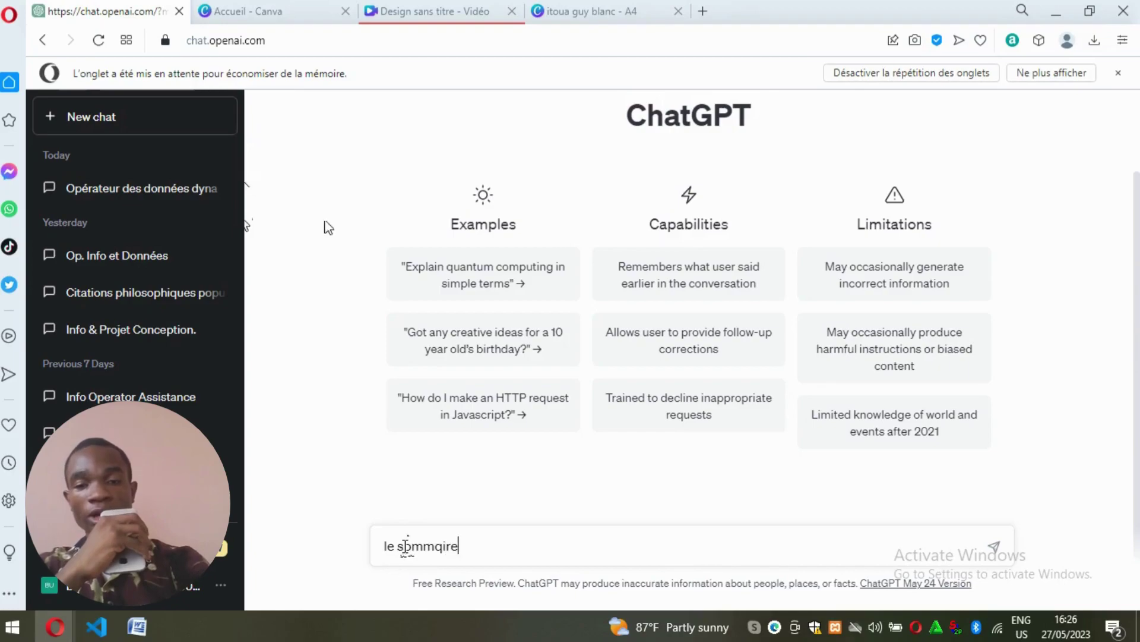
pyautogui.press('BackSpace')
pyautogui.press('BackSpace')
pyautogui.press('BackSpace')
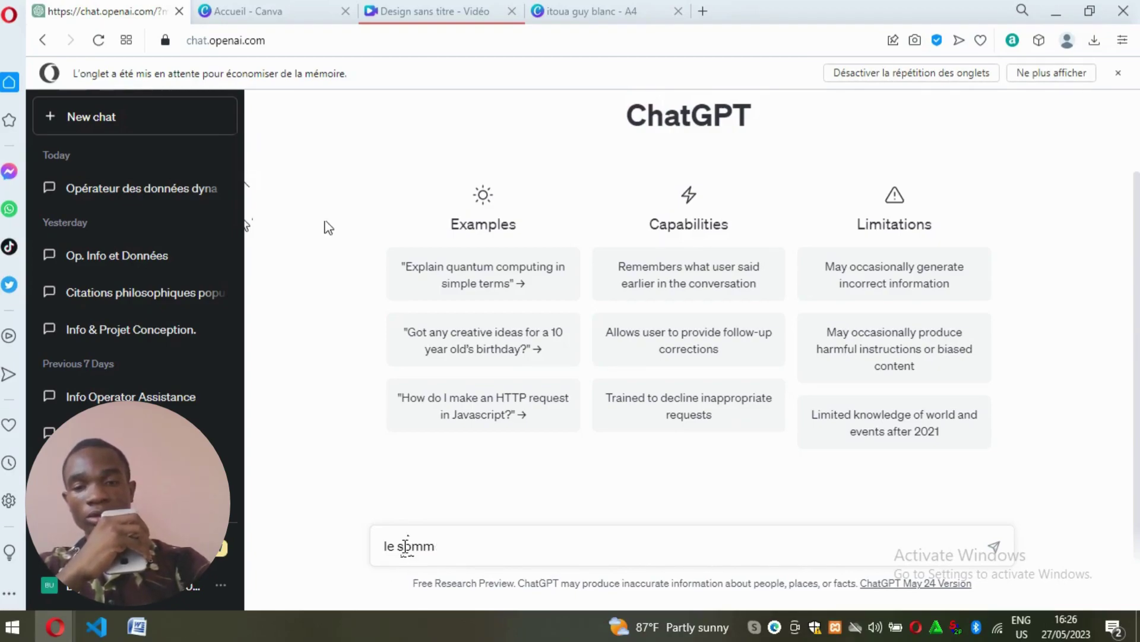
pyautogui.write('aire ')
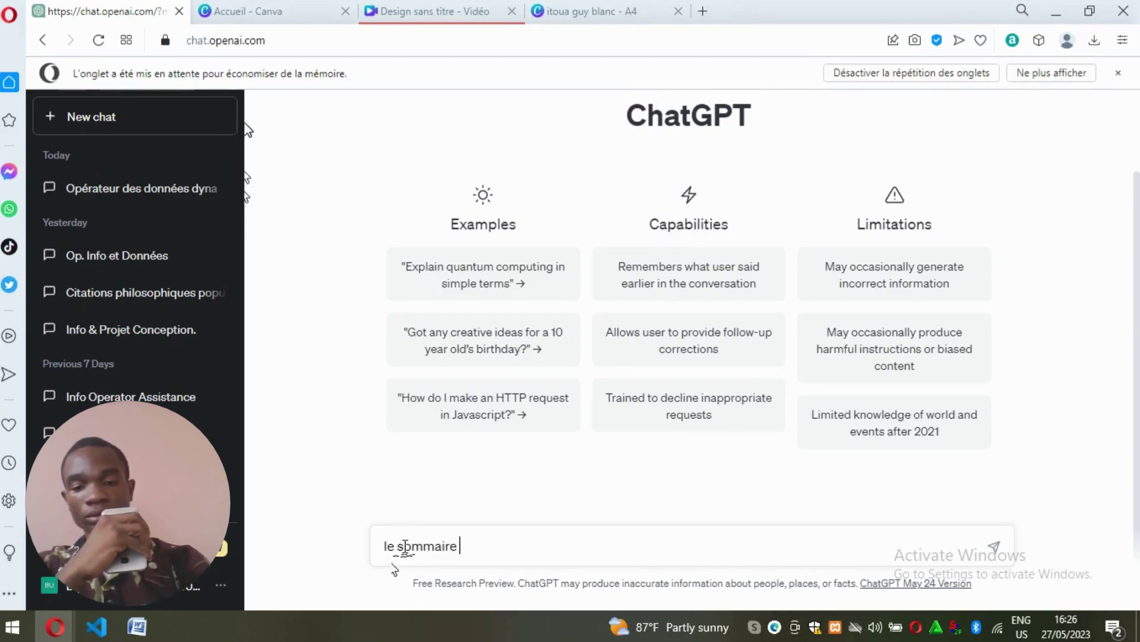
pyautogui.write("d'ujn")
pyautogui.press('BackSpace')
pyautogui.press('BackSpace')
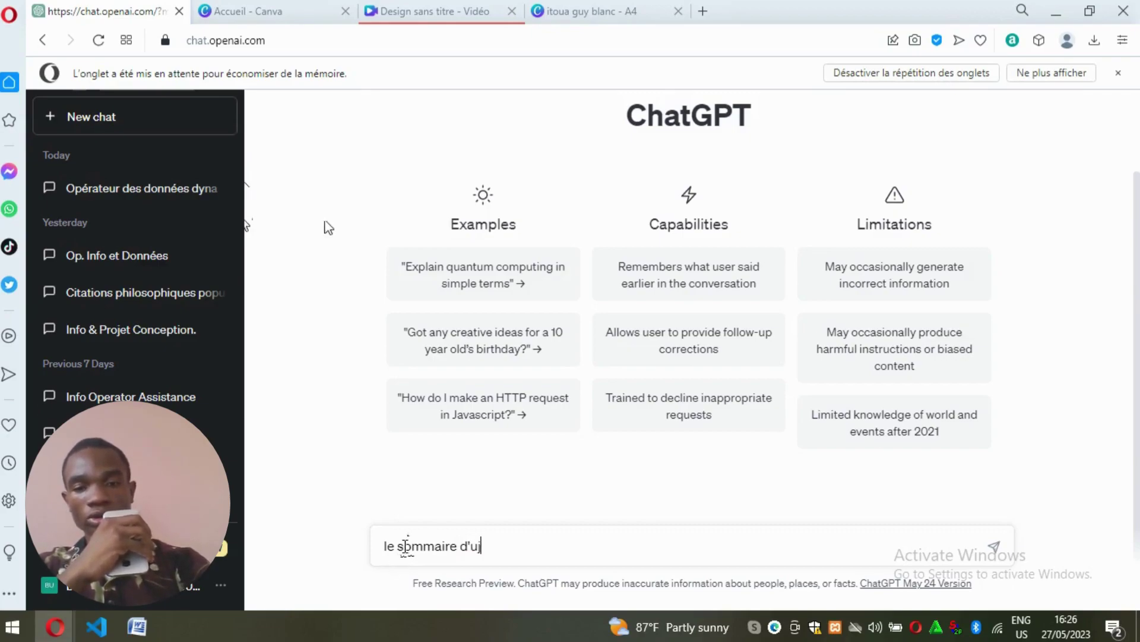
pyautogui.write('ne f')
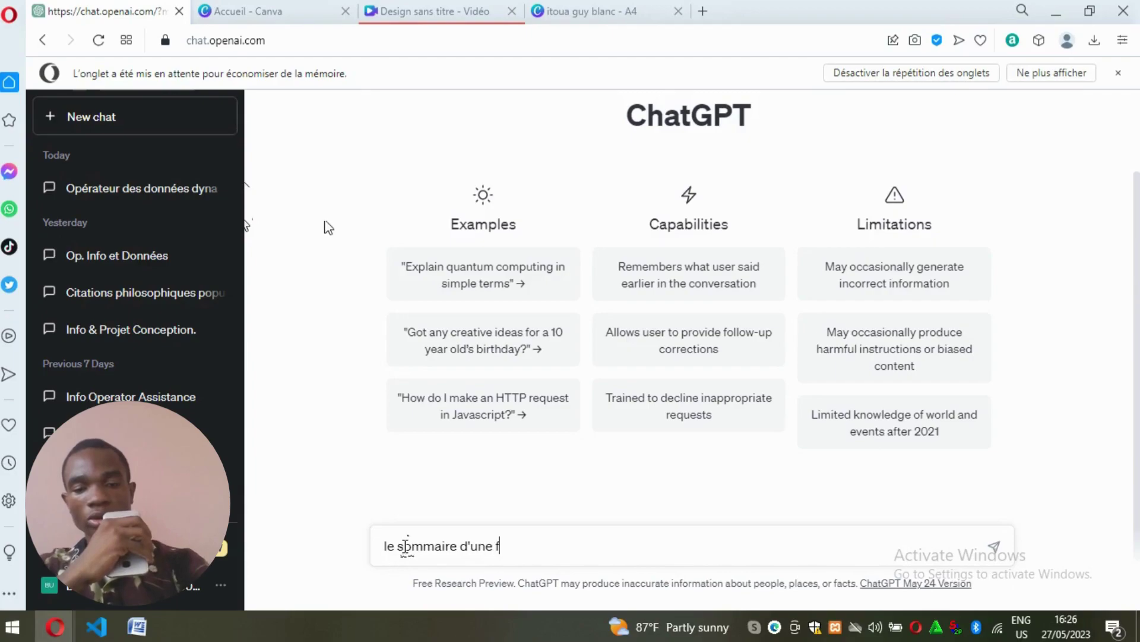
pyautogui.write('or;')
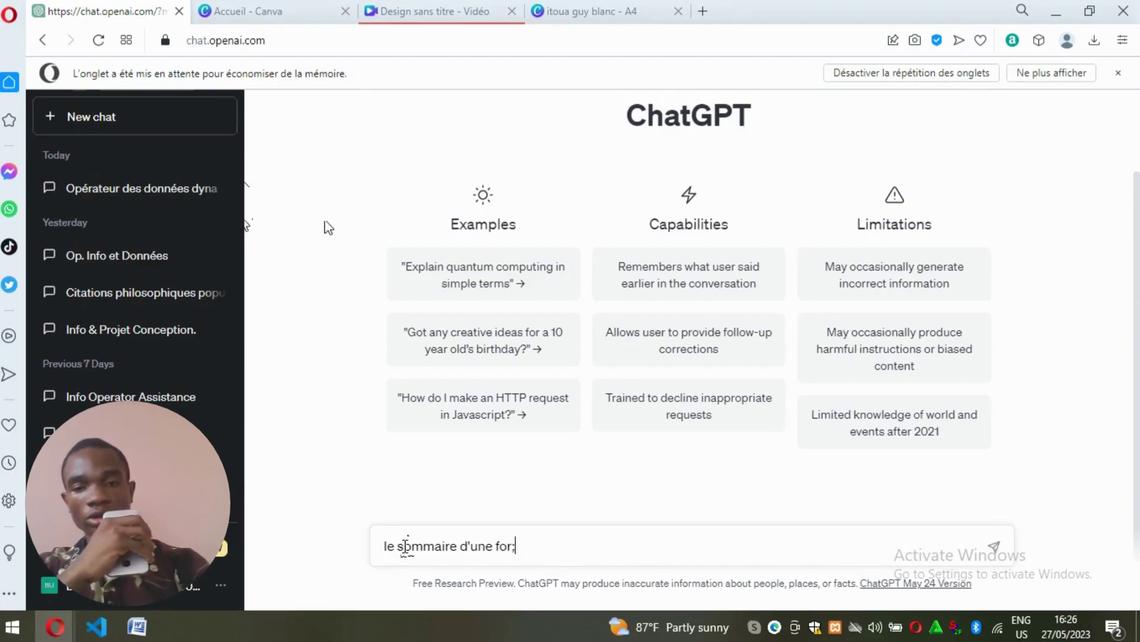
pyautogui.press('BackSpace')
pyautogui.write('mation ')
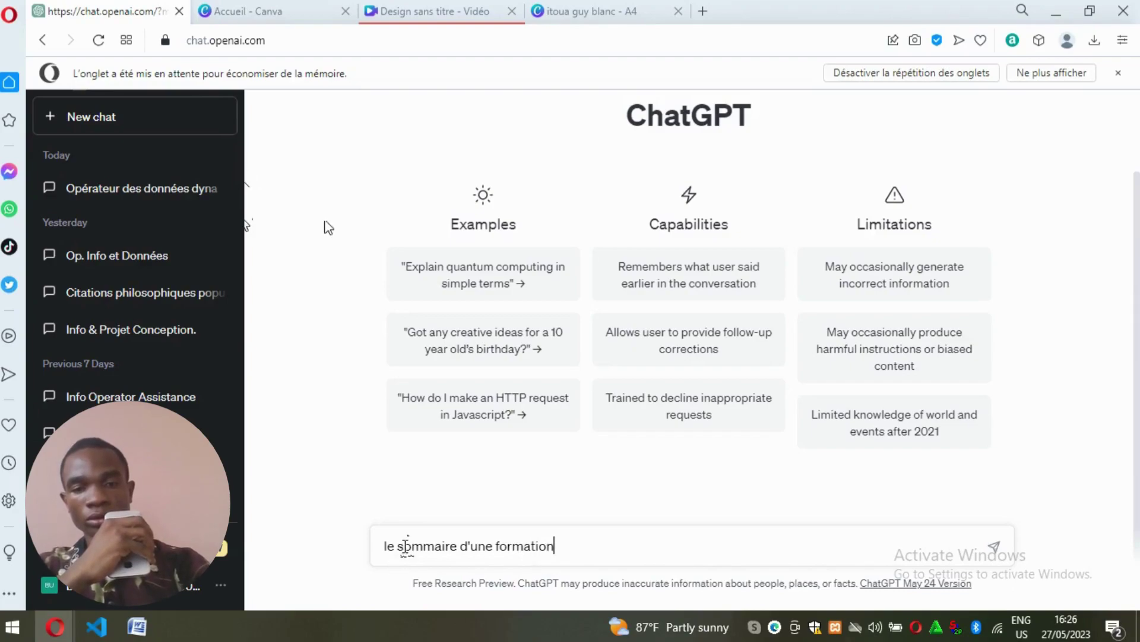
pyautogui.write('en trading')
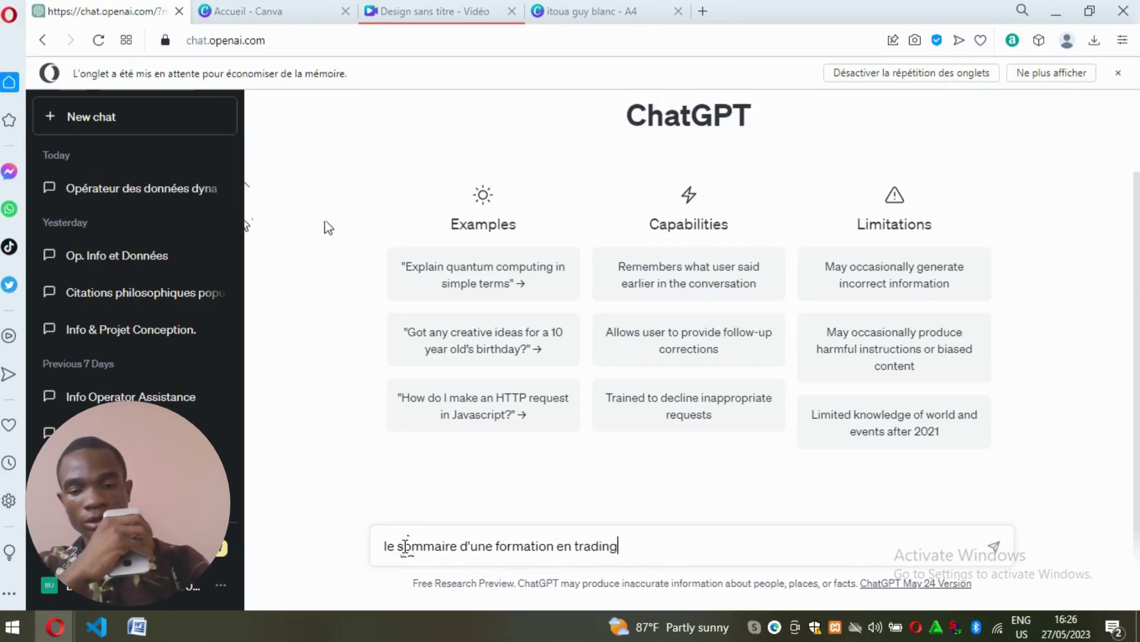
pyautogui.write(' pour deb')
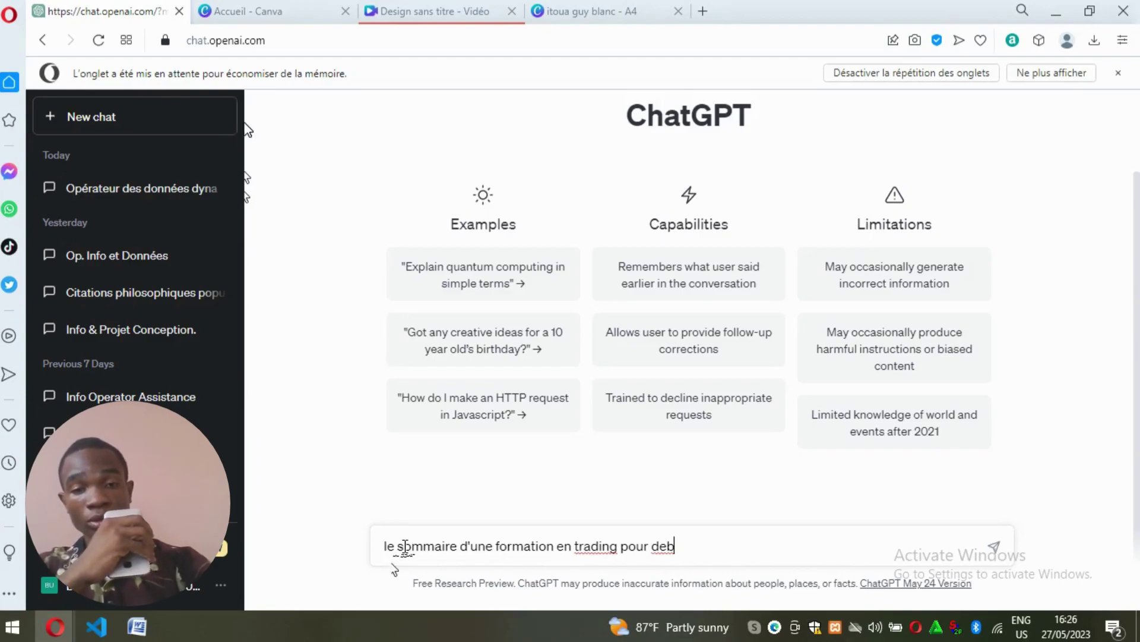
pyautogui.write('utant')
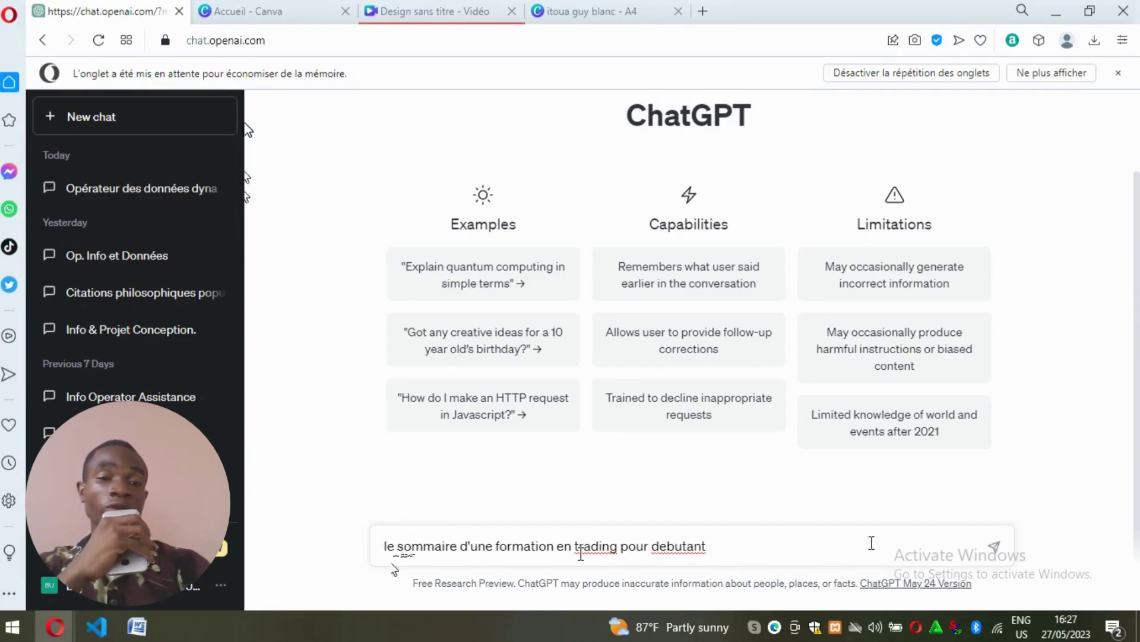
pyautogui.click(995, 548)
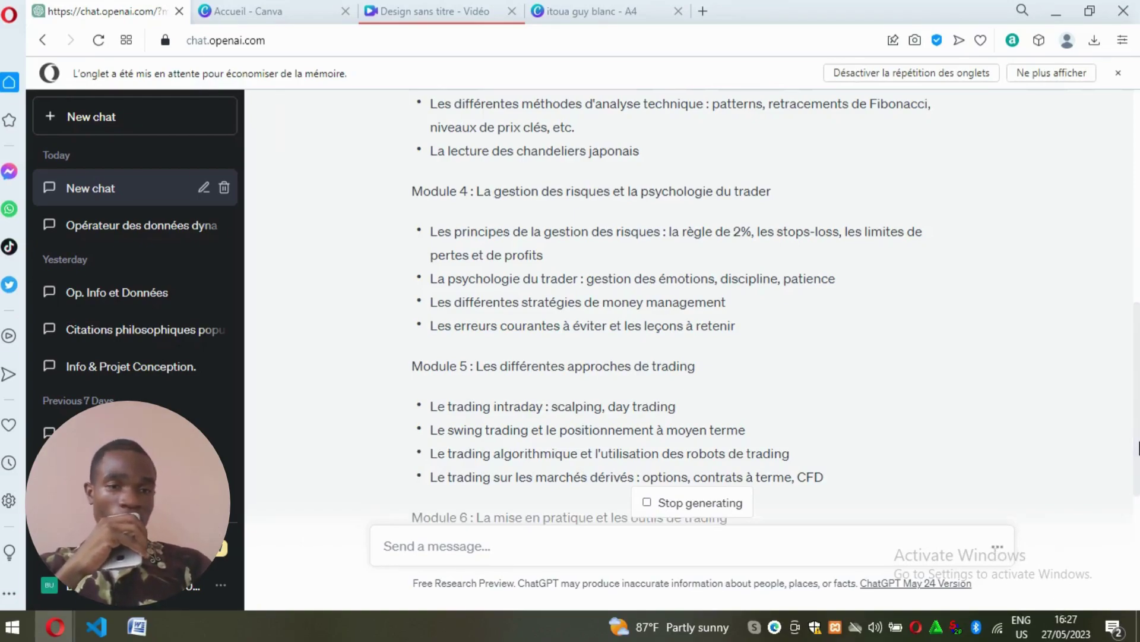
# Step: Copy the generated course outline from the Module 1 heading to the last bullet of Module 8
pyautogui.moveTo(1136, 505)
pyautogui.mouseDown()
pyautogui.moveTo(1133, 474)
pyautogui.moveTo(1134, 490)
pyautogui.mouseUp()
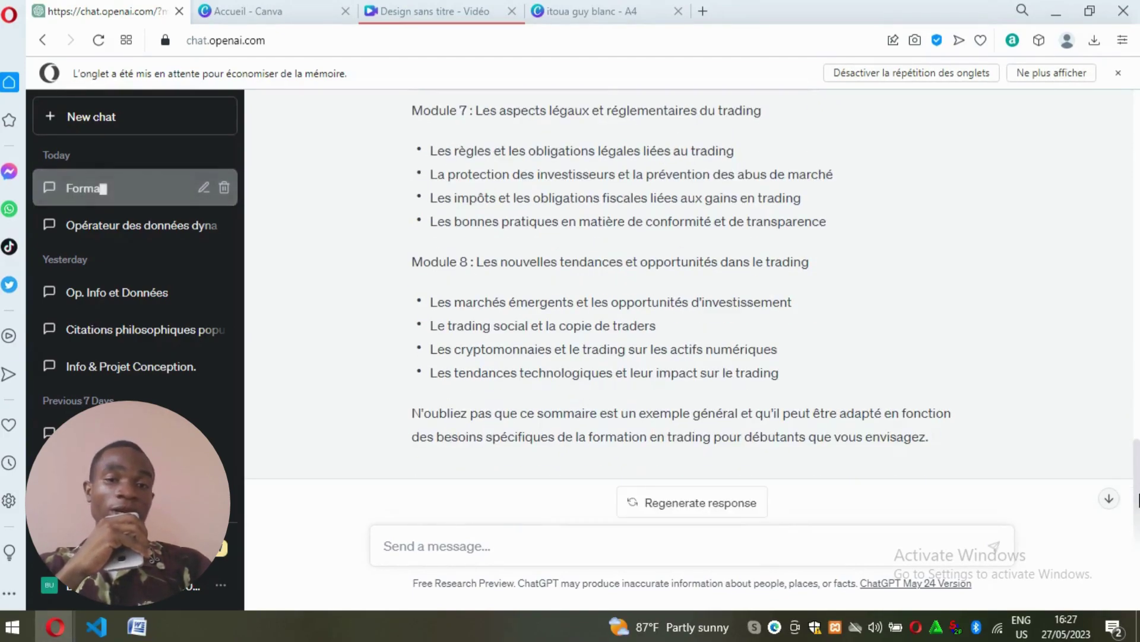
pyautogui.scroll(1, 1113, 431)
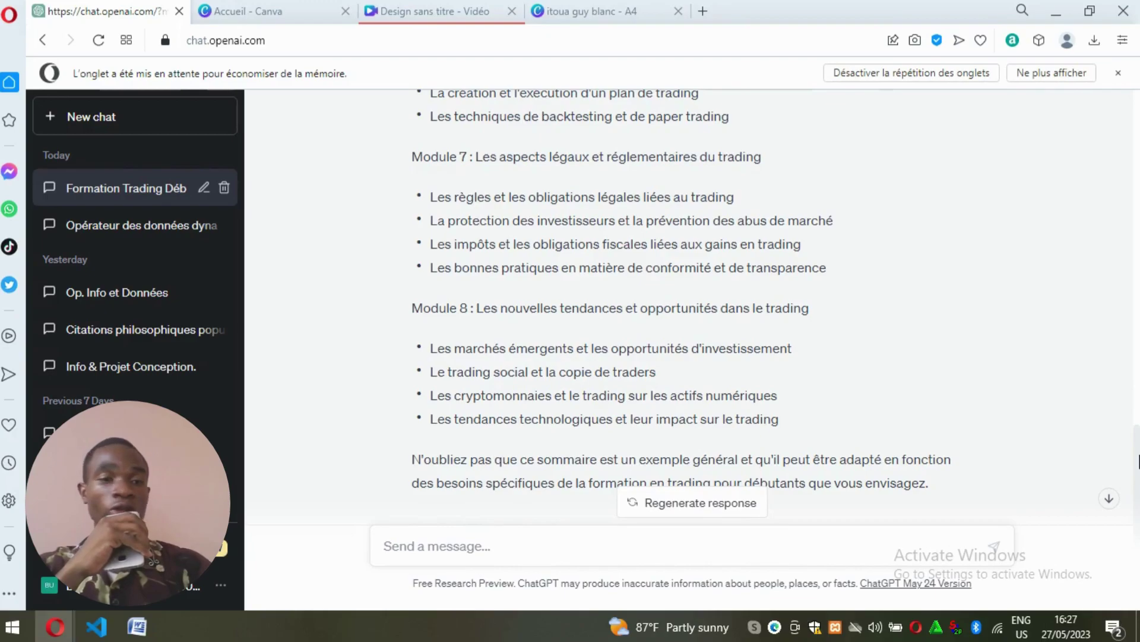
pyautogui.moveTo(1138, 461); pyautogui.dragTo(1138, 484)
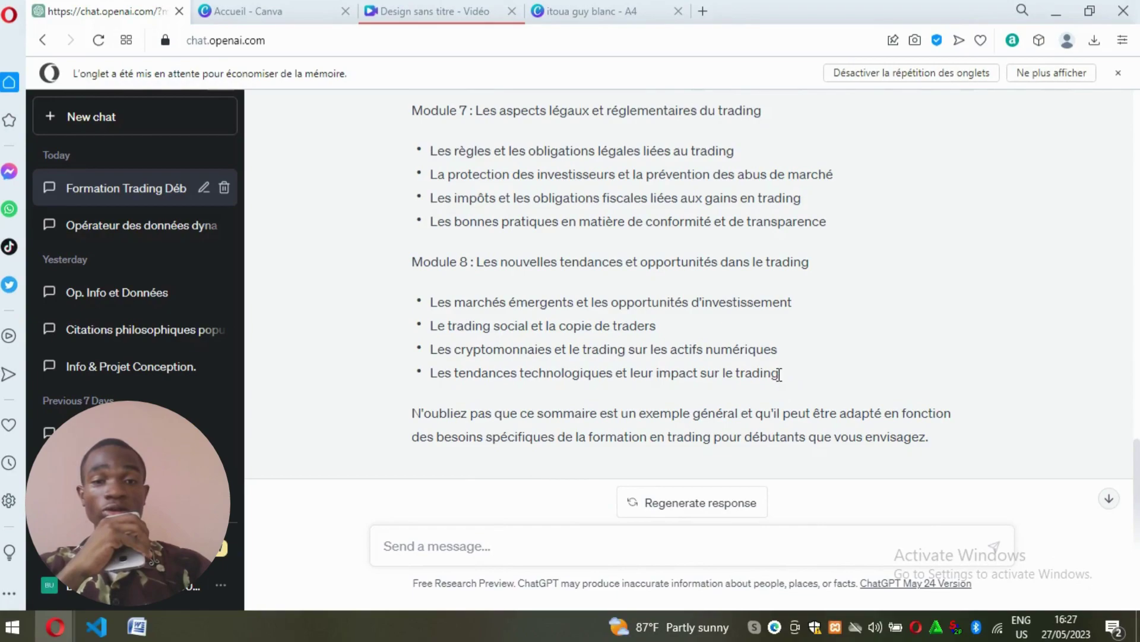
pyautogui.moveTo(780, 373); pyautogui.dragTo(374, 236)
pyautogui.moveTo(395, 183)
pyautogui.mouseDown()
pyautogui.moveTo(394, 81)
pyautogui.moveTo(405, 190)
pyautogui.mouseUp()
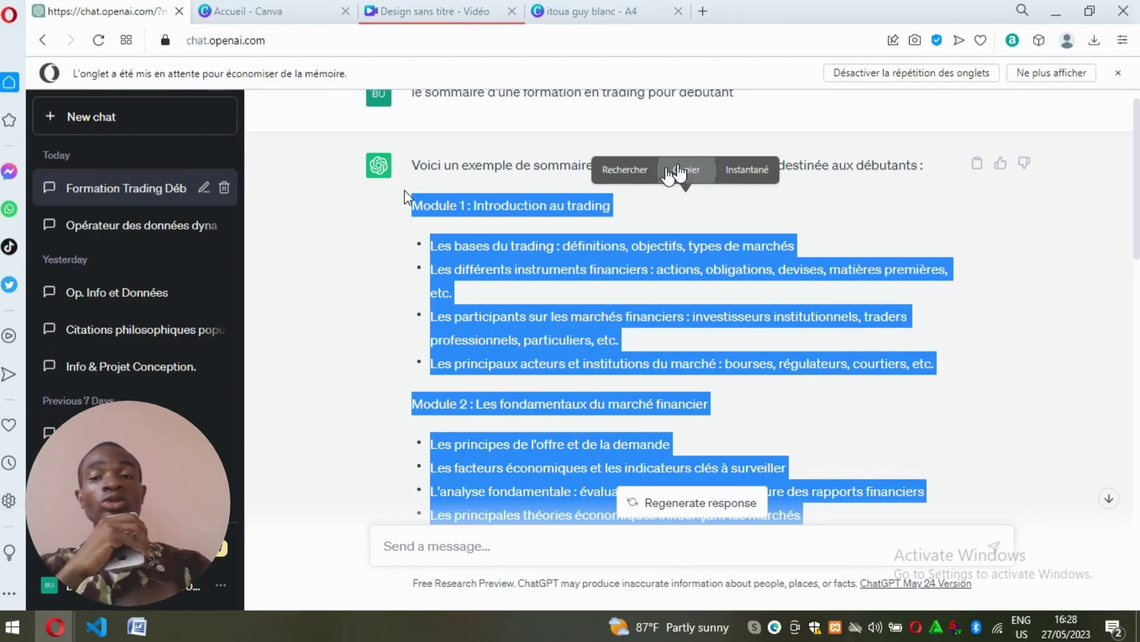
pyautogui.click(685, 173)
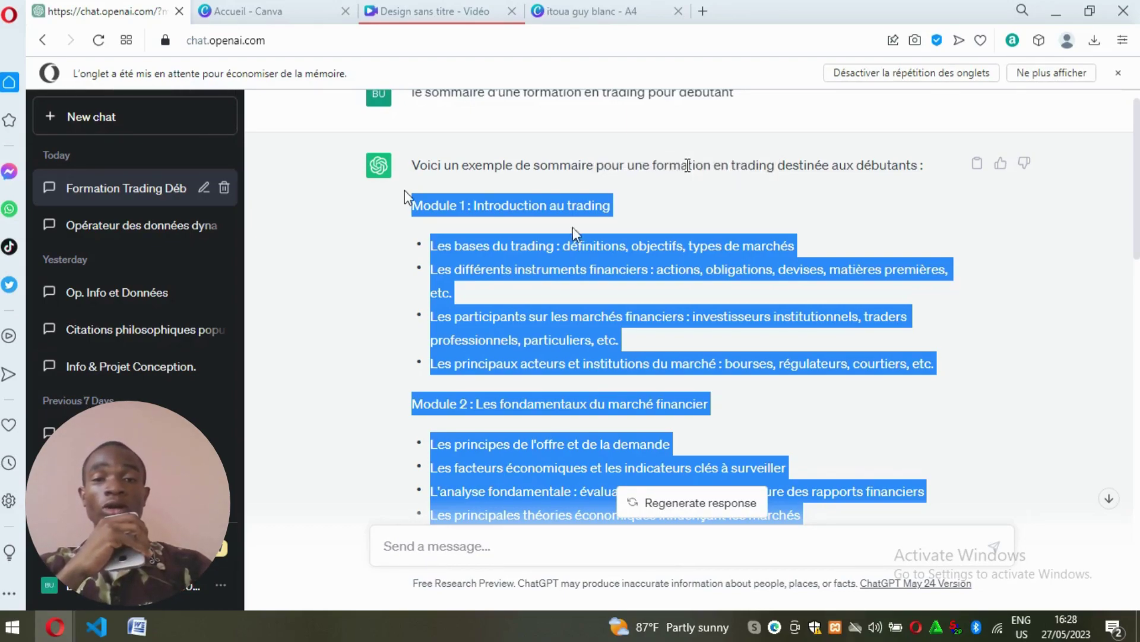
pyautogui.moveTo(144, 634)
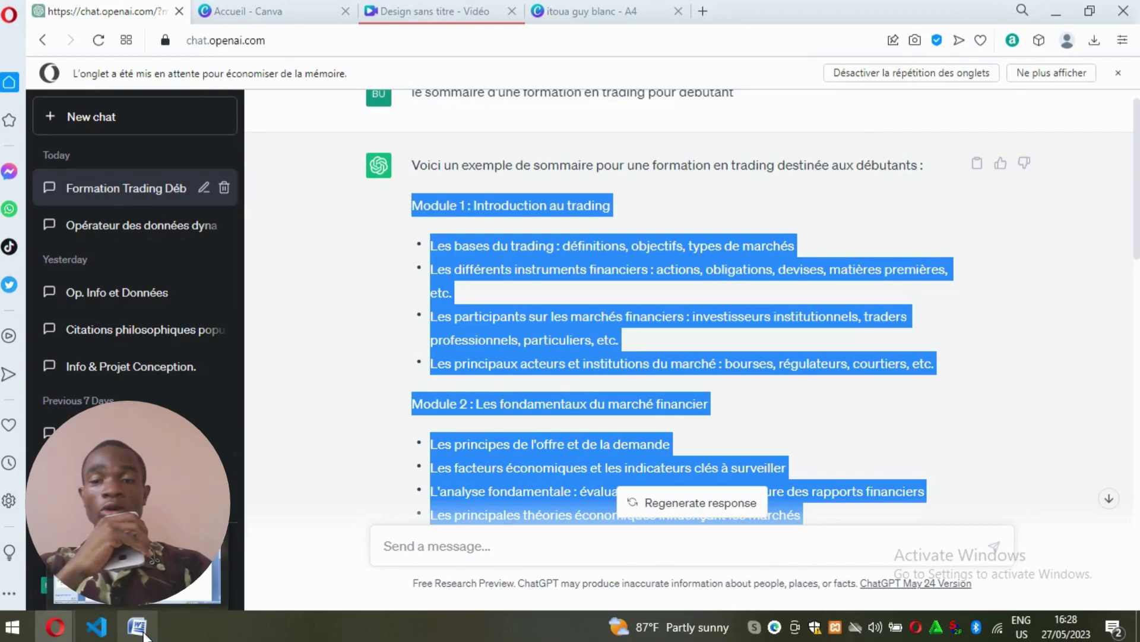
pyautogui.click(146, 604)
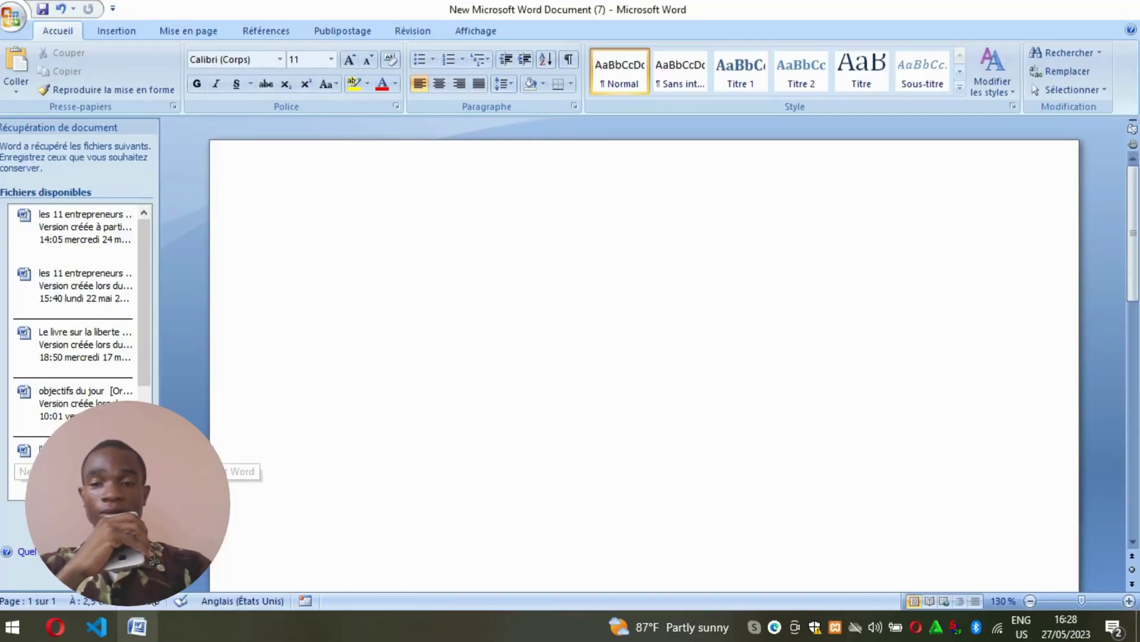
pyautogui.moveTo(65, 630)
pyautogui.click(62, 597)
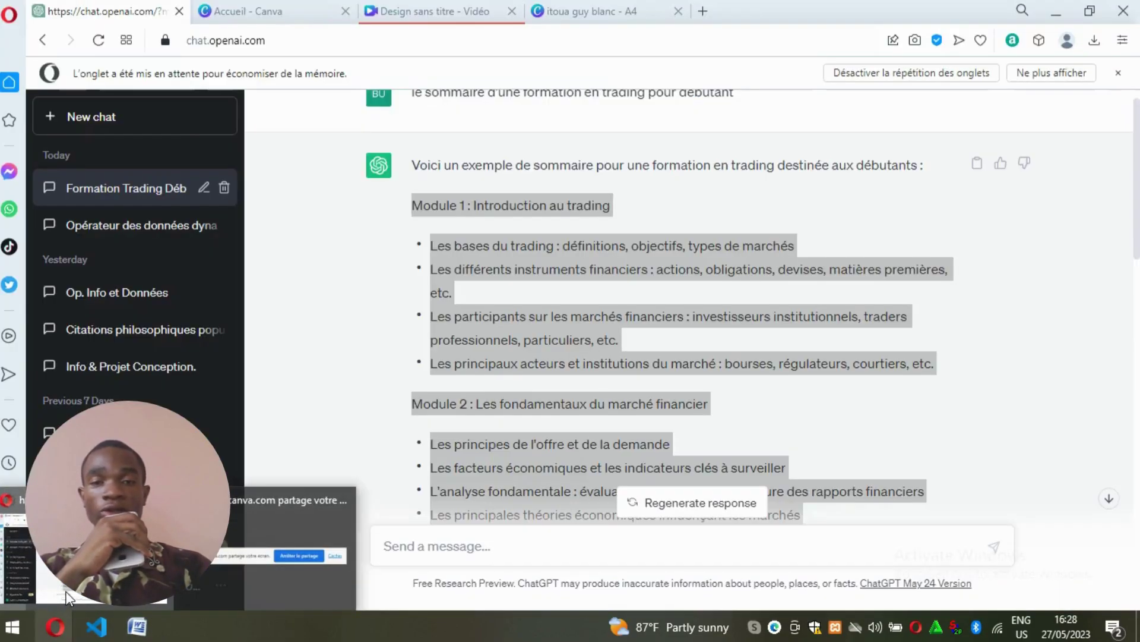
pyautogui.click(621, 380)
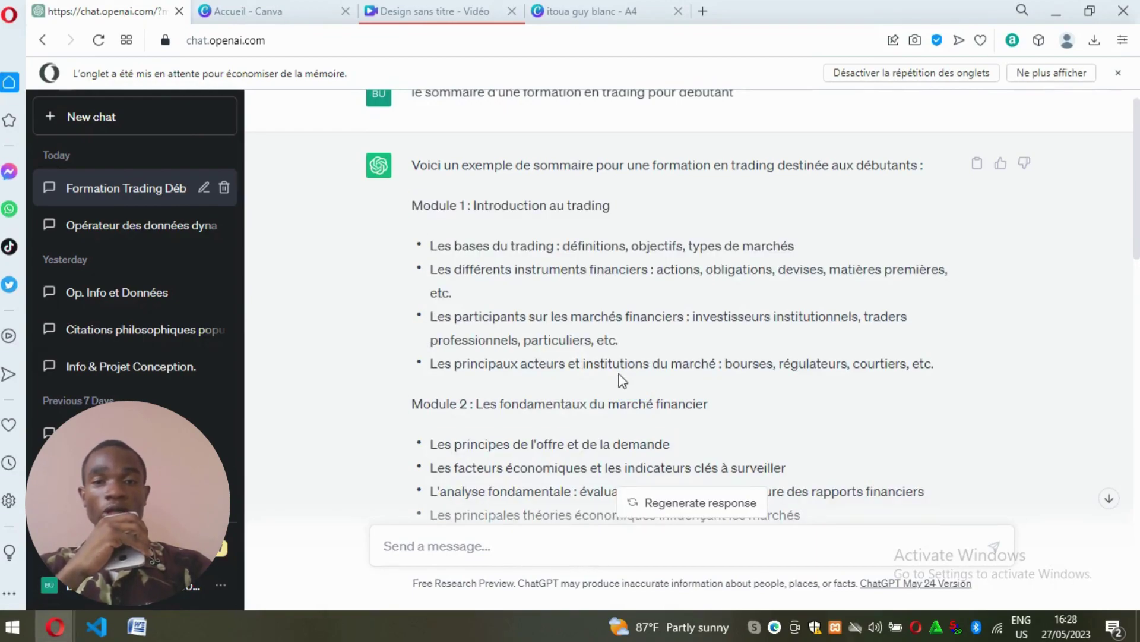
# Step: Reselect all outline text of Modules 1 to 8, without the intro and closing remark, and copy it
pyautogui.moveTo(1138, 233); pyautogui.dragTo(1137, 562)
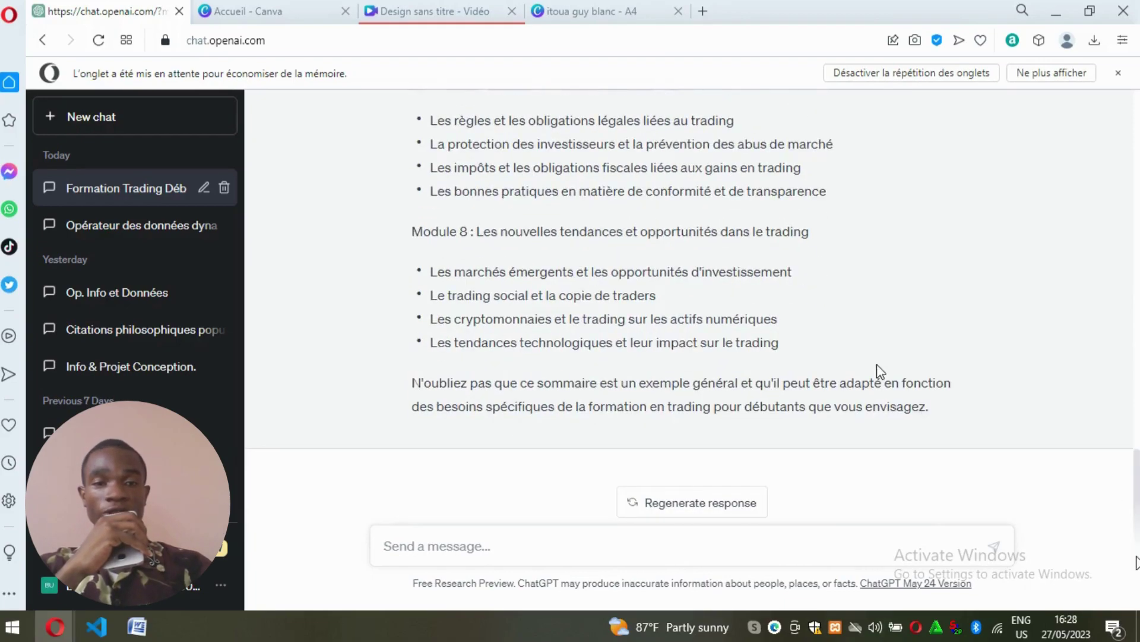
pyautogui.moveTo(780, 344); pyautogui.dragTo(409, 163)
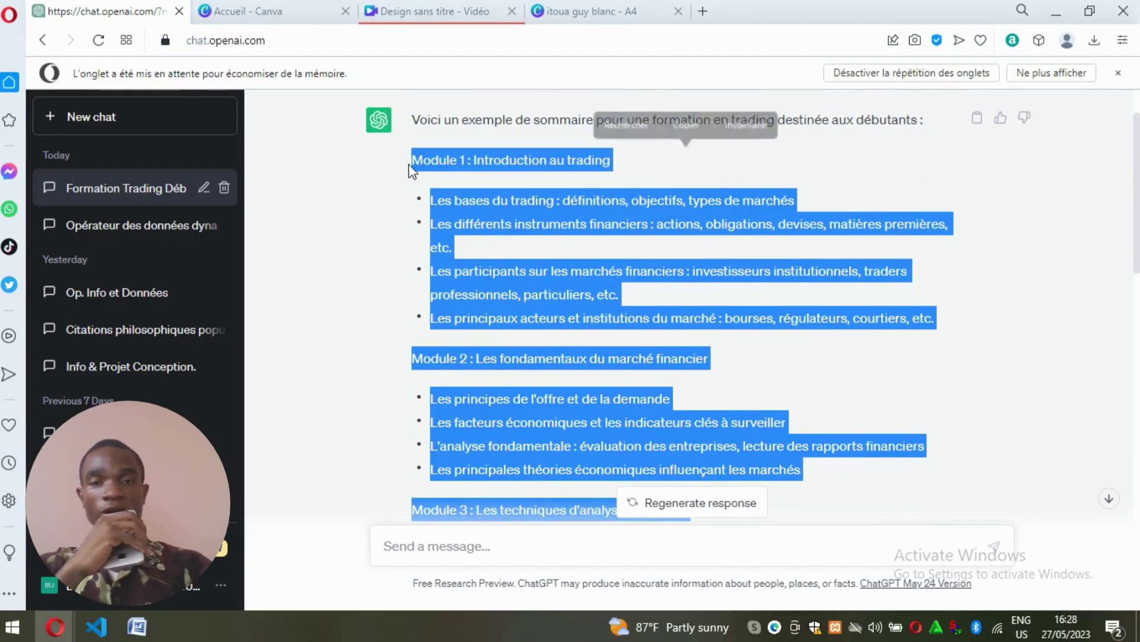
pyautogui.click(686, 126)
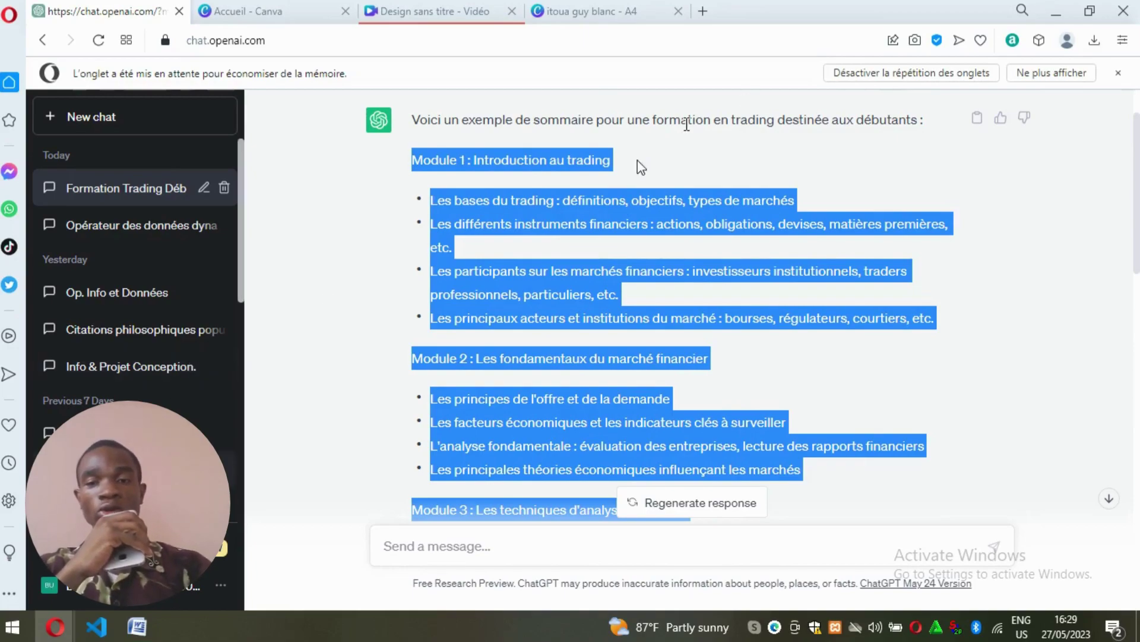
# Step: Switch to the blank Word document and paste the copied outline, keeping the text only
pyautogui.moveTo(138, 627)
pyautogui.hotkey('alt', 'Tab')
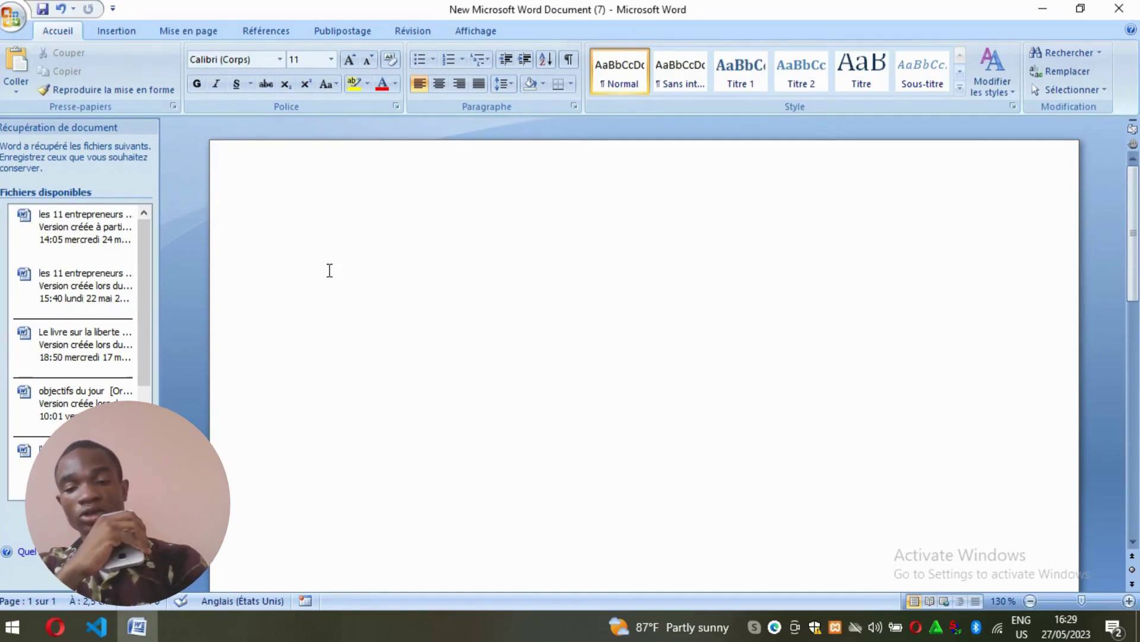
pyautogui.hotkey('ctrl', 'v')
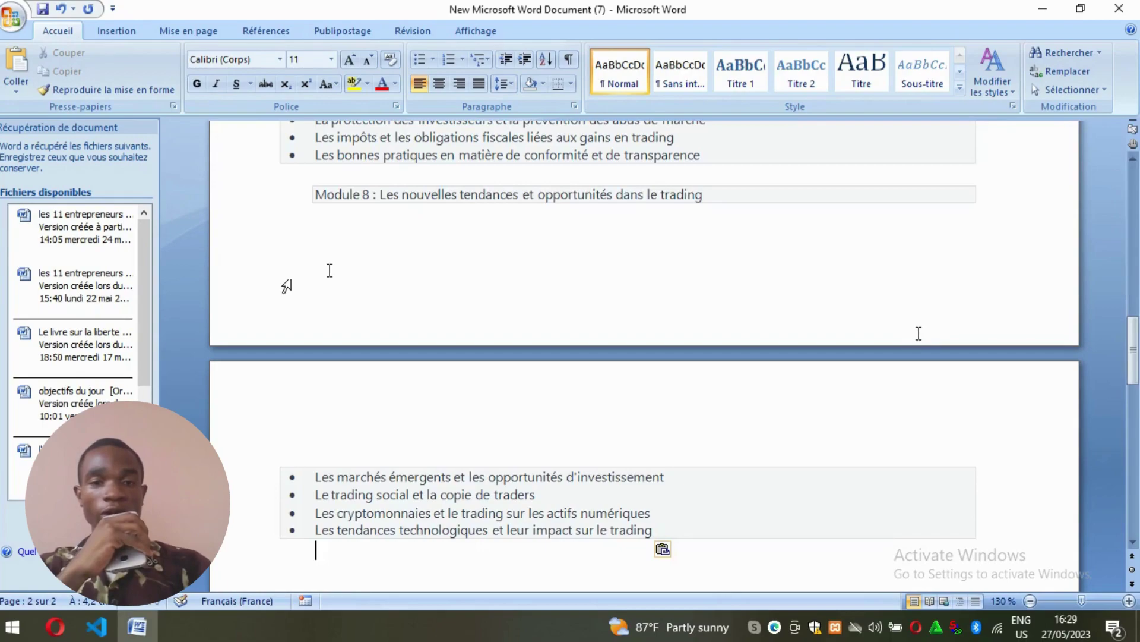
pyautogui.click(663, 549)
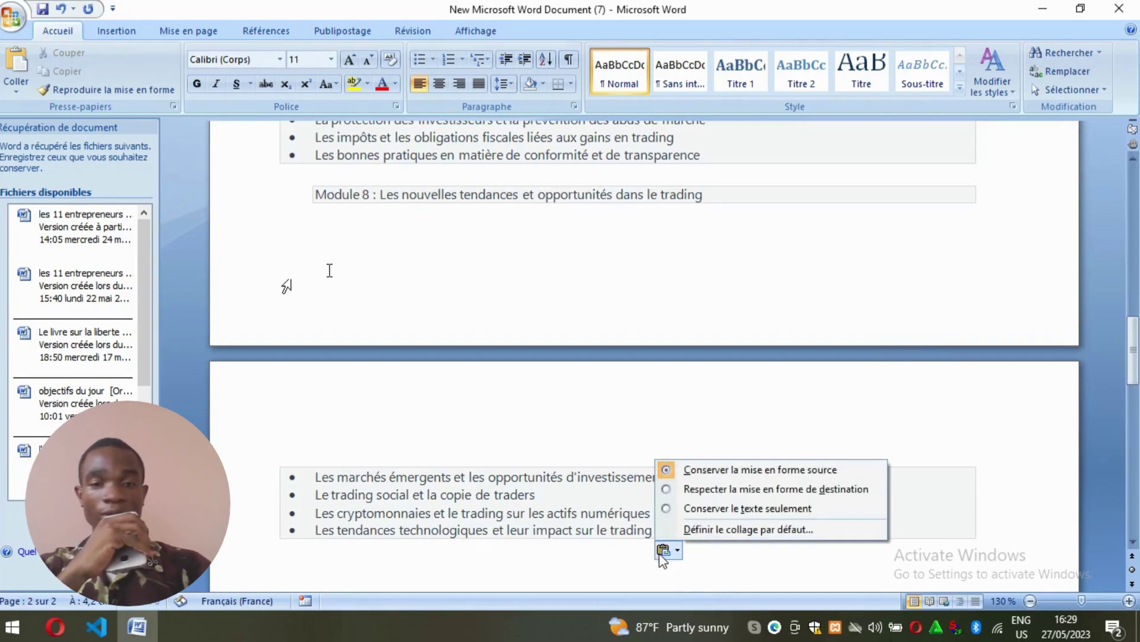
pyautogui.click(713, 508)
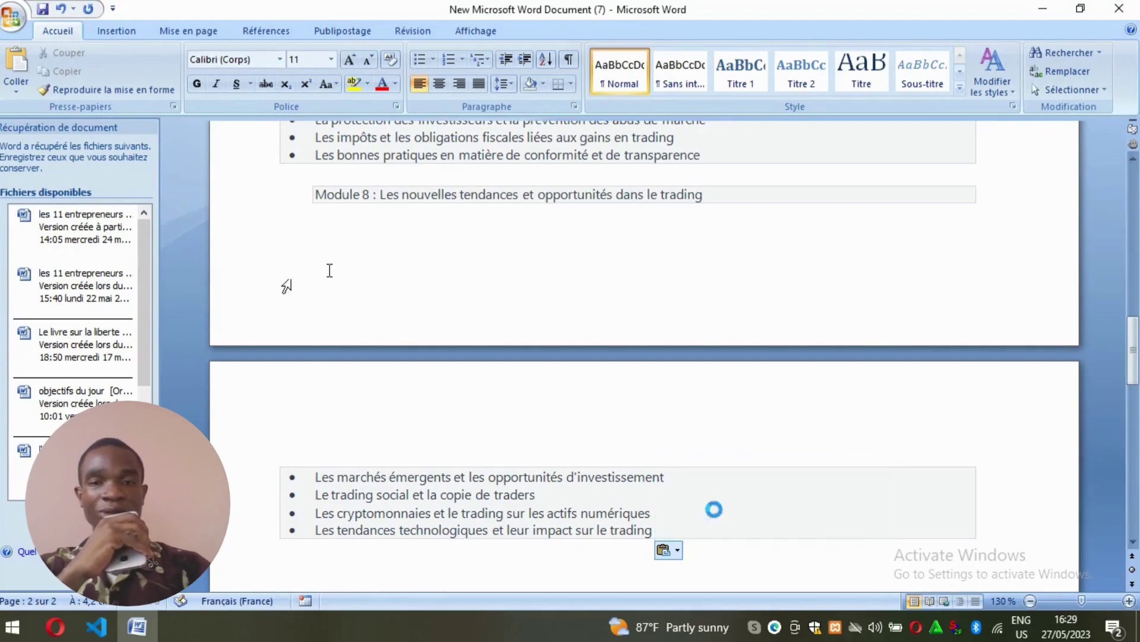
# Step: Copy the phrase "Les bases du trading" from the first topic line under Module 1
pyautogui.moveTo(1137, 469); pyautogui.dragTo(1134, 212)
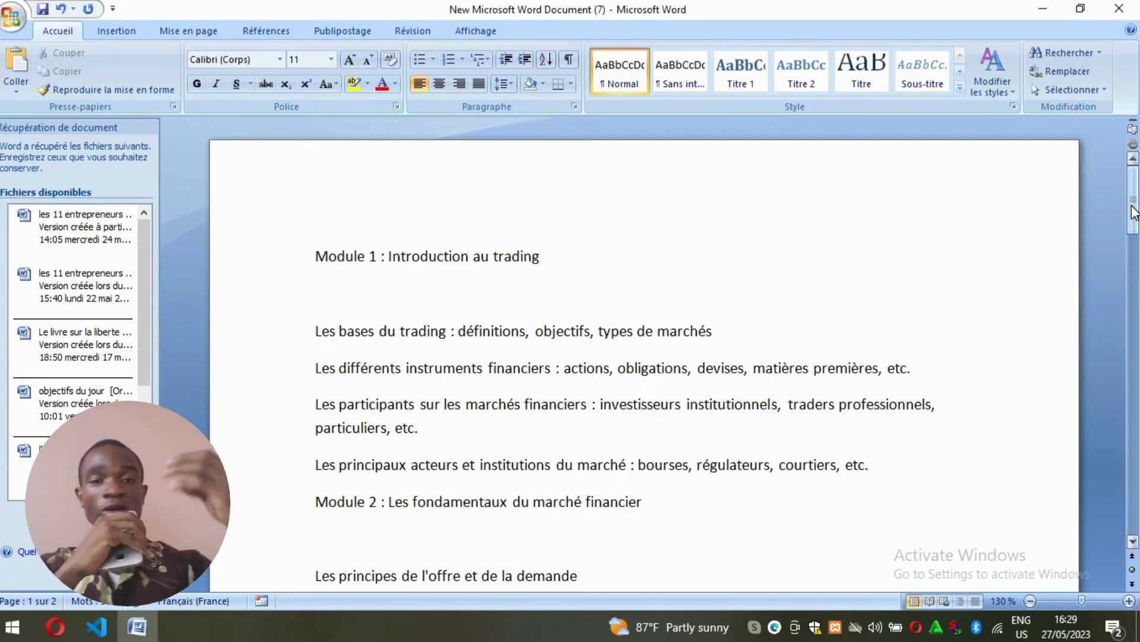
pyautogui.moveTo(1134, 214)
pyautogui.mouseDown()
pyautogui.moveTo(1136, 232)
pyautogui.moveTo(1136, 199)
pyautogui.mouseUp()
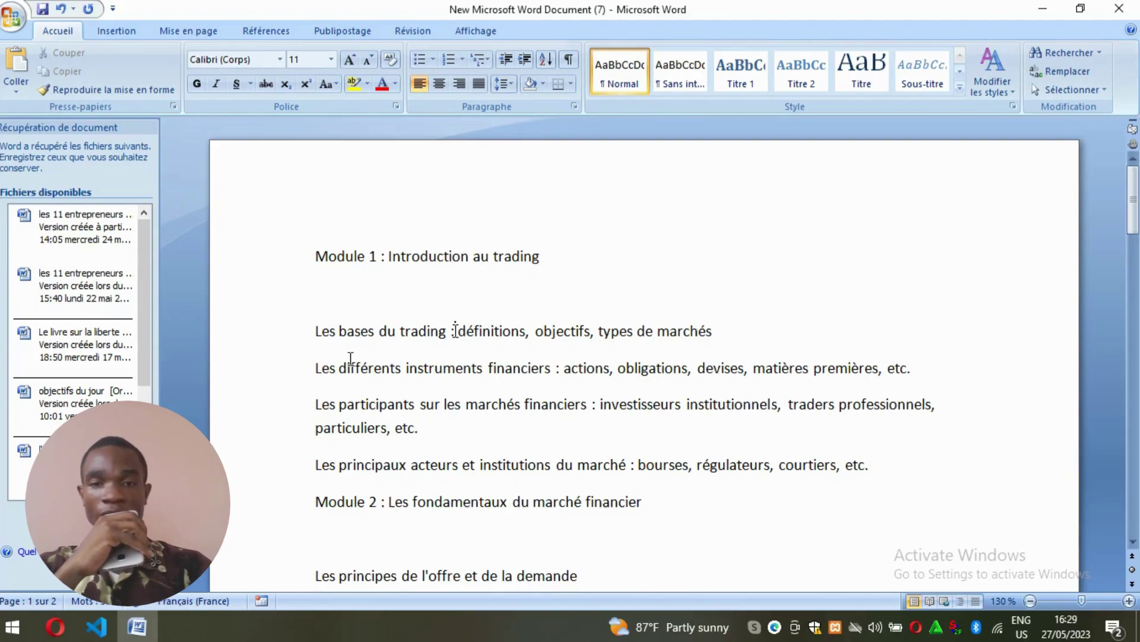
pyautogui.moveTo(451, 331); pyautogui.dragTo(516, 336)
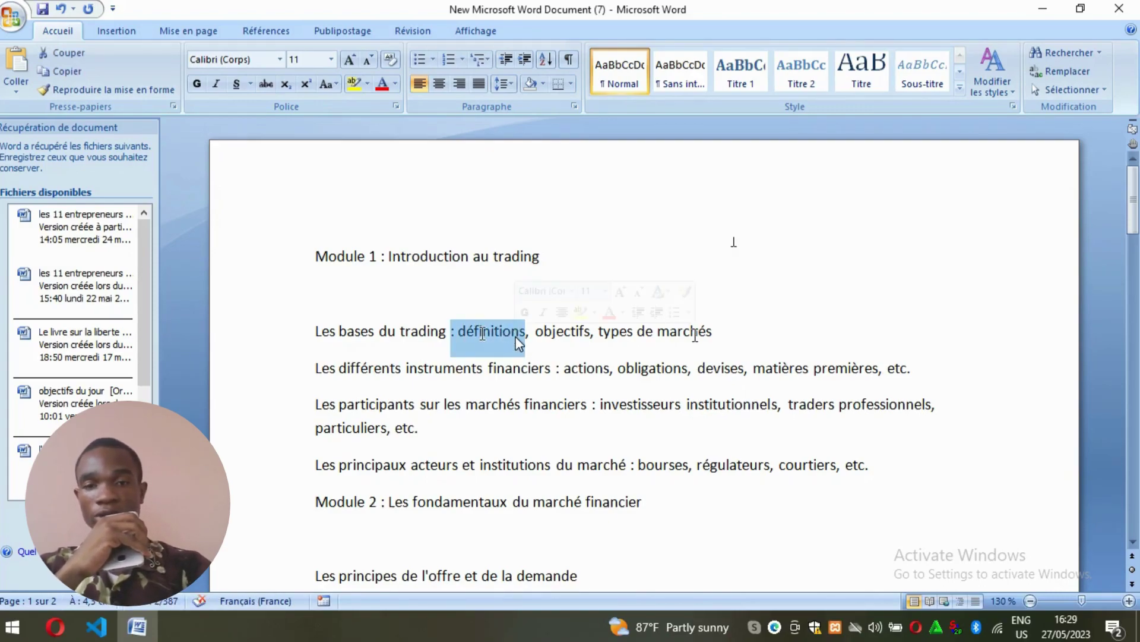
pyautogui.click(461, 330)
pyautogui.moveTo(460, 330); pyautogui.dragTo(533, 331)
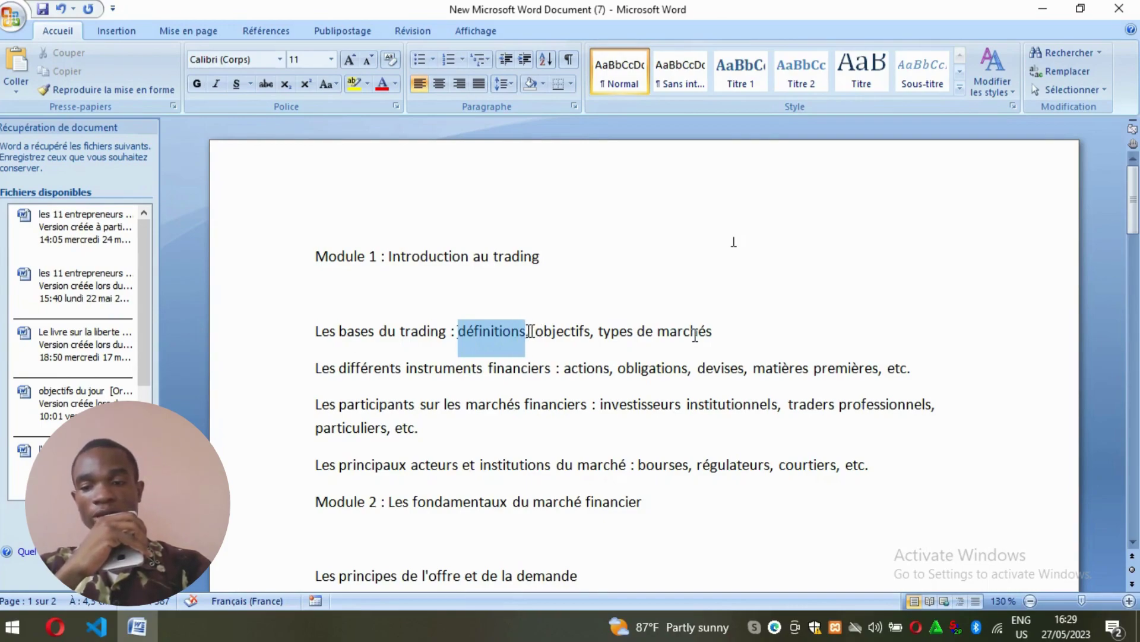
pyautogui.moveTo(449, 331); pyautogui.dragTo(309, 334)
pyautogui.hotkey('ctrl', 'c')
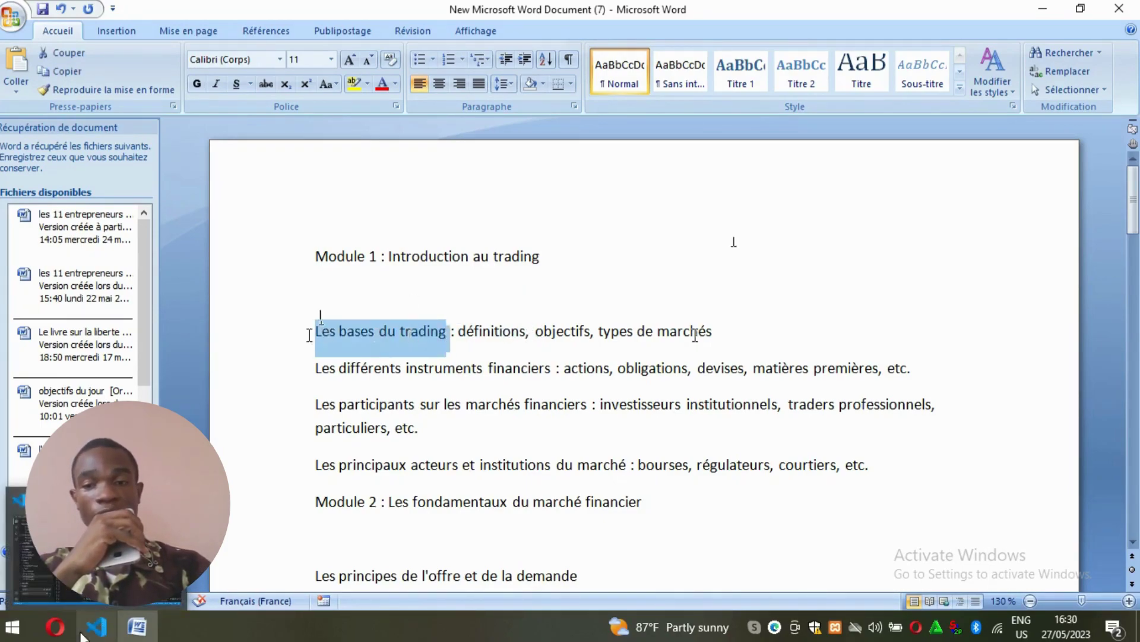
# Step: Switch to the ChatGPT conversation in the browser and send the copied phrase "Les bases du trading" as a prompt
pyautogui.click(54, 633)
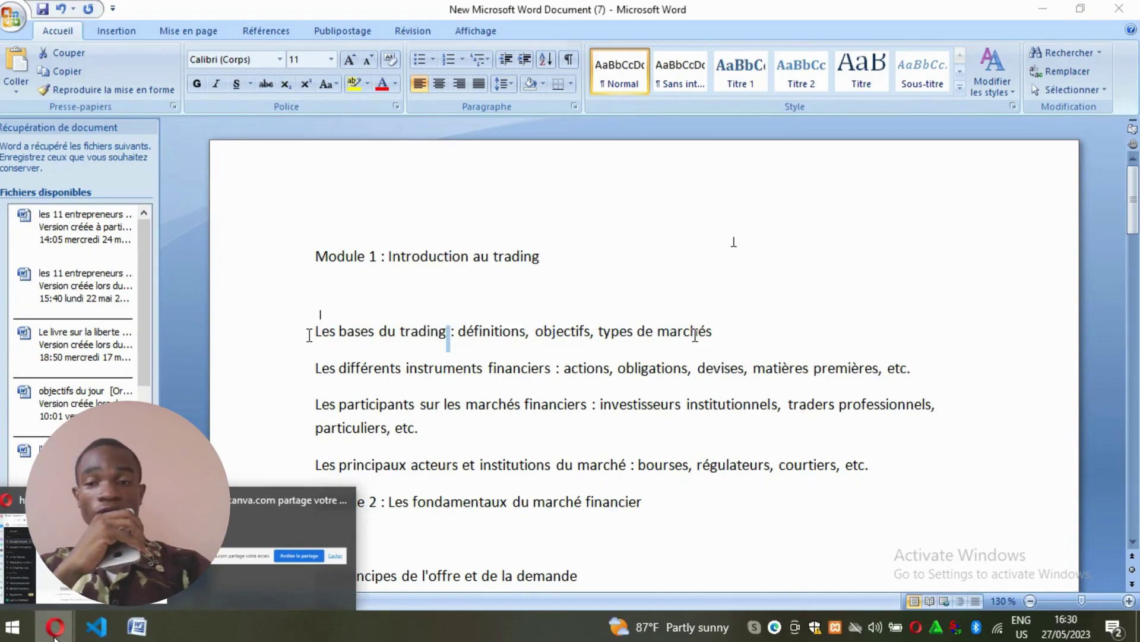
pyautogui.click(92, 604)
pyautogui.click(377, 546)
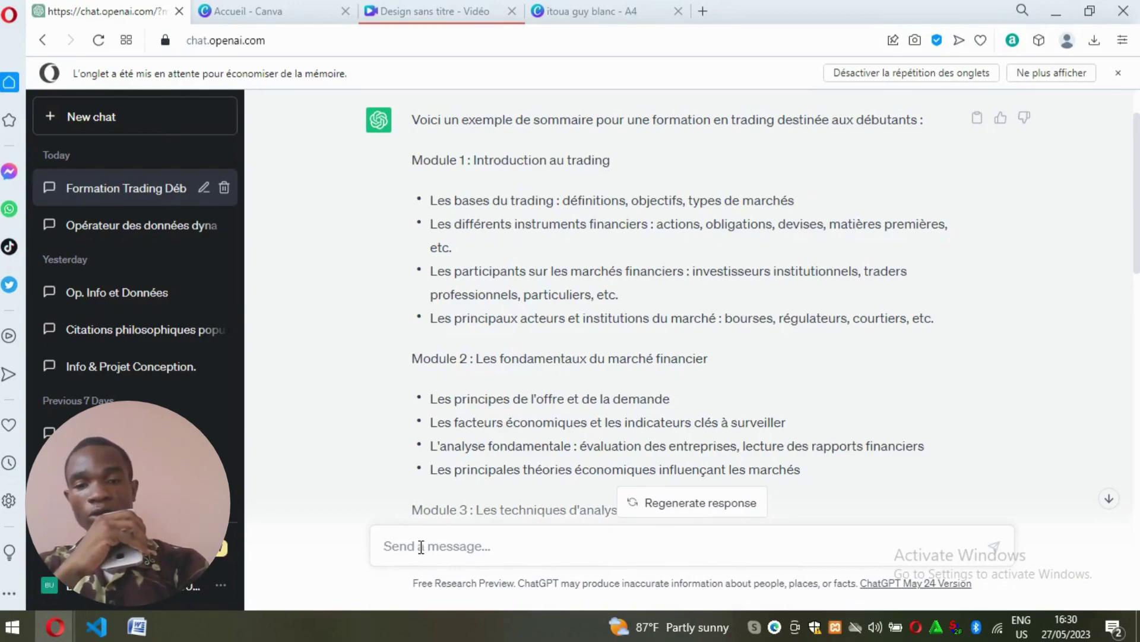
pyautogui.hotkey('ctrl', 'v')
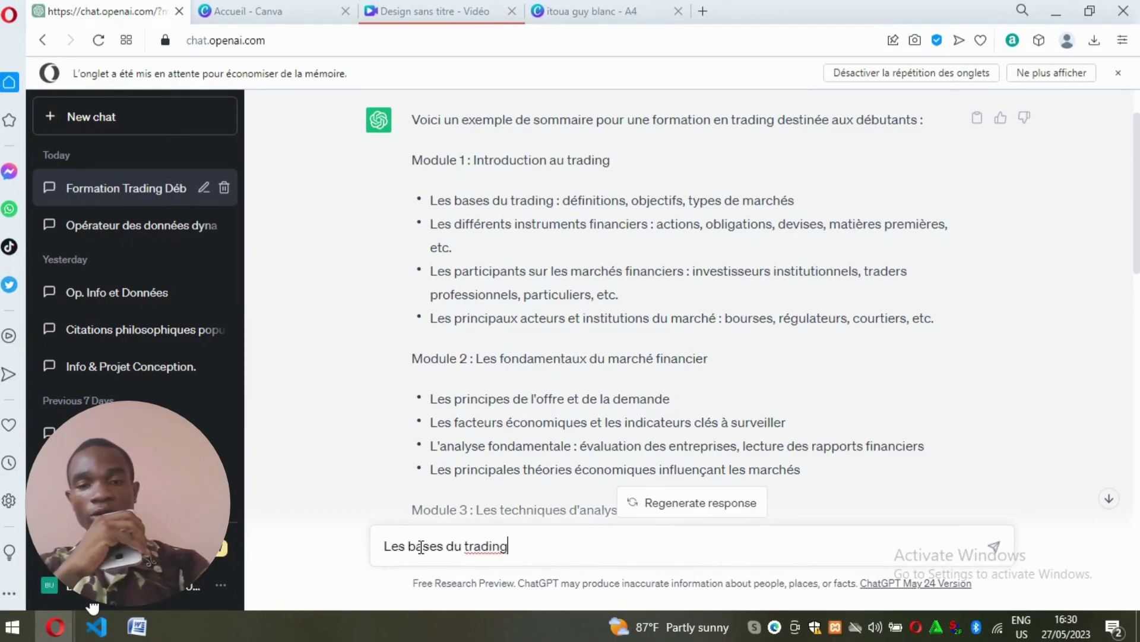
pyautogui.click(993, 550)
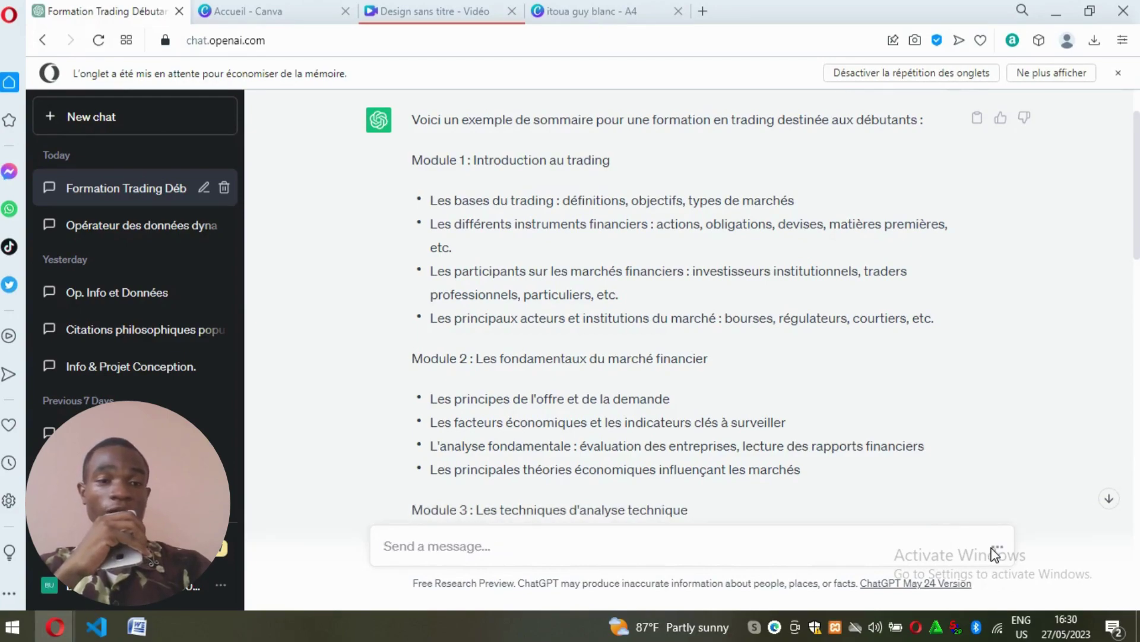
# Step: Copy the numbered points 1 to 8 of the new answer, from "Définition du trading" through "Psychologie du trader", without the intro and closing paragraph
pyautogui.click(1110, 500)
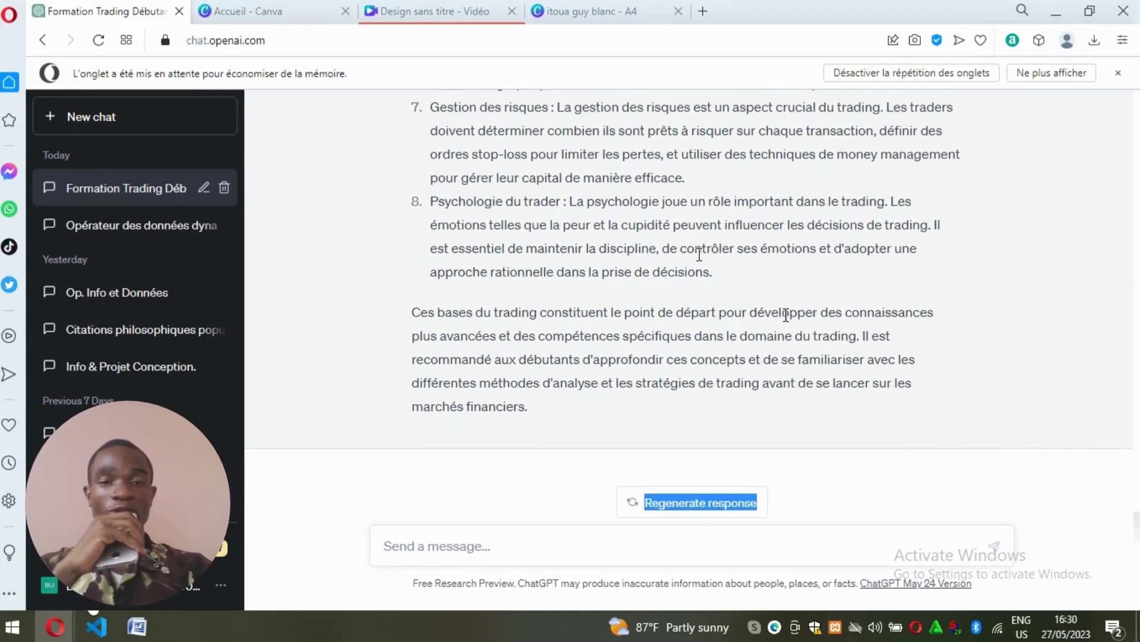
pyautogui.moveTo(713, 273); pyautogui.dragTo(434, 132)
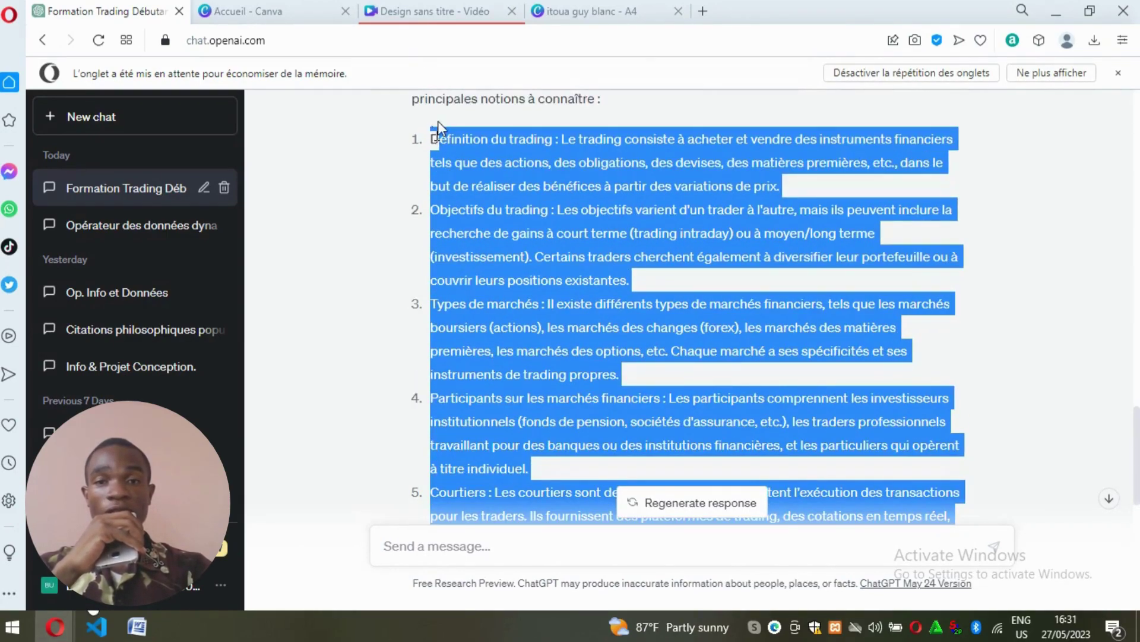
pyautogui.moveTo(437, 119); pyautogui.dragTo(427, 152)
pyautogui.hotkey('ctrl', 'c')
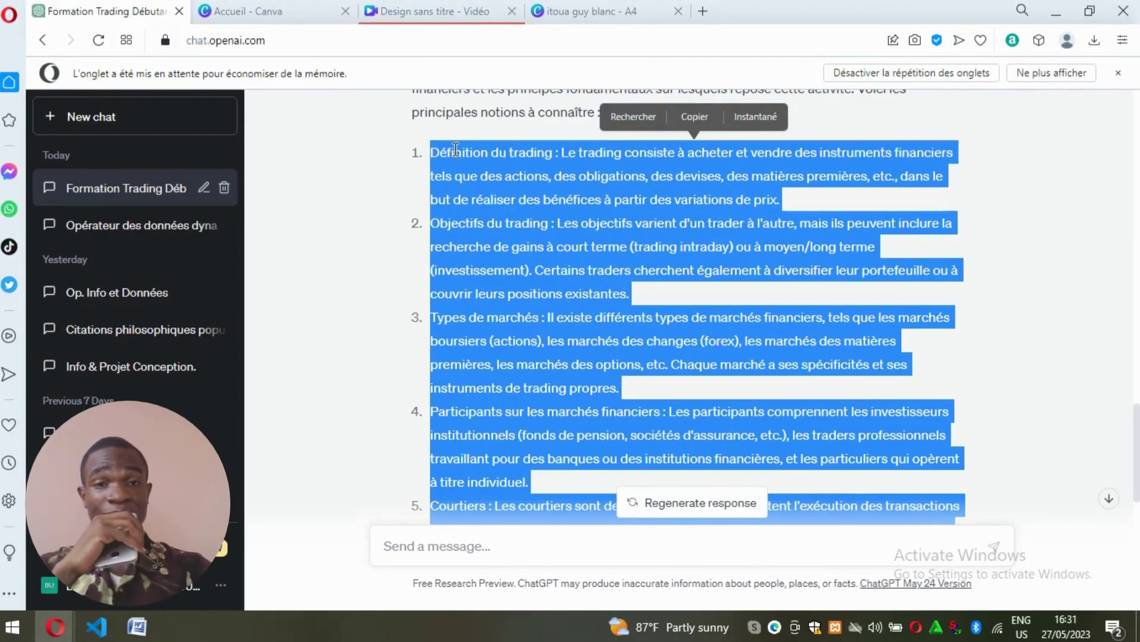
pyautogui.click(696, 117)
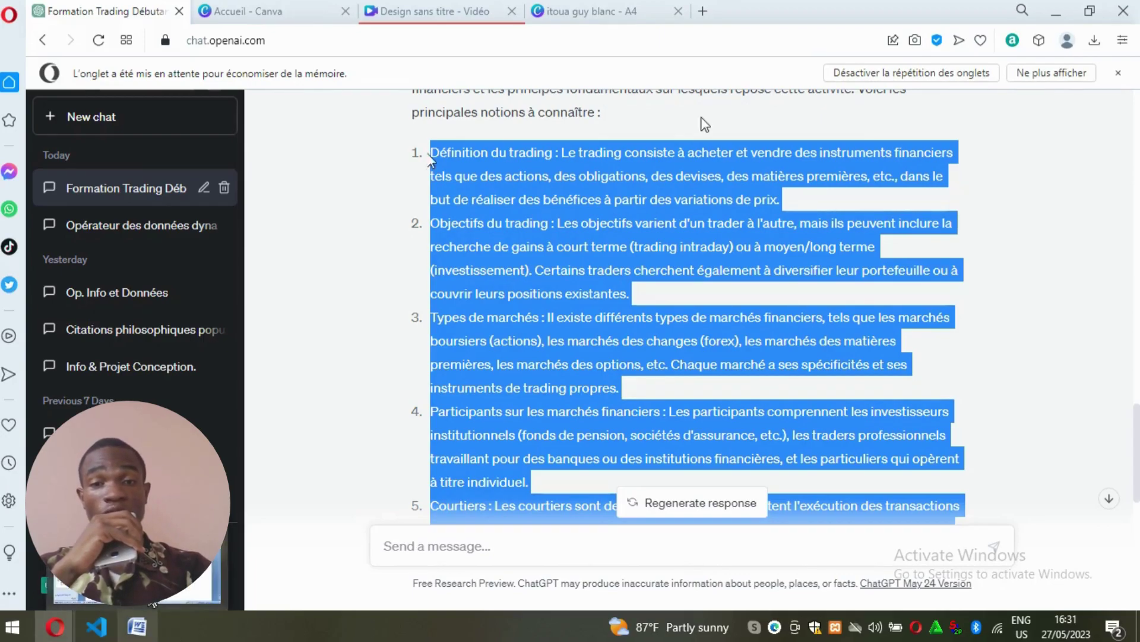
# Step: Switch to the Word document and paste the copied points on a new line after "particuliers, etc." in Module 1, keeping the text only
pyautogui.hotkey('alt', 'Tab')
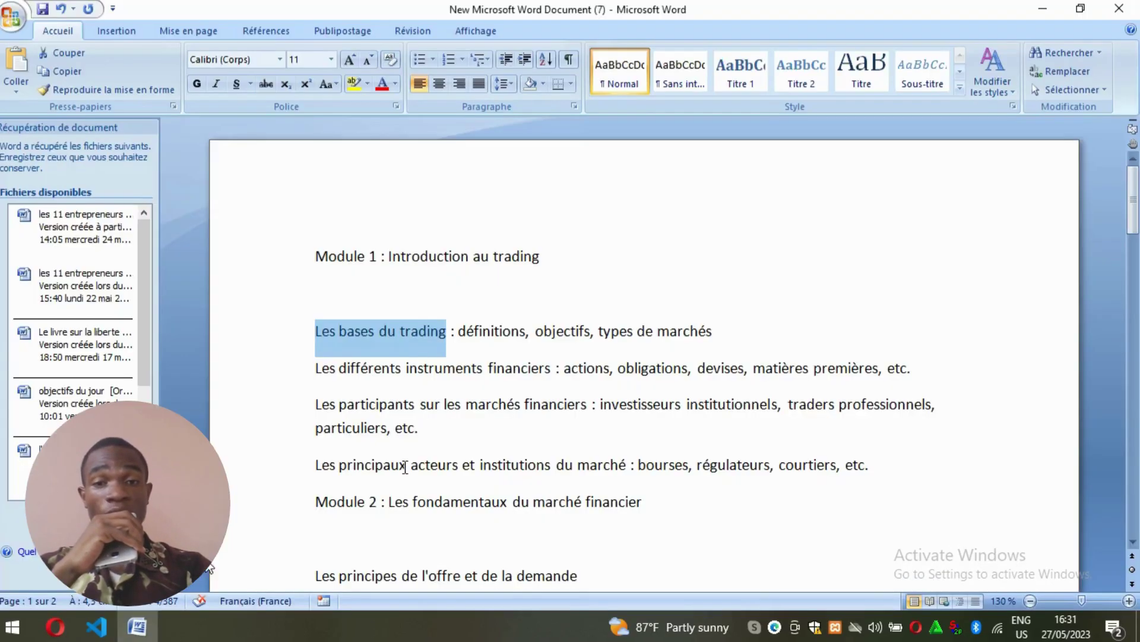
pyautogui.click(742, 329)
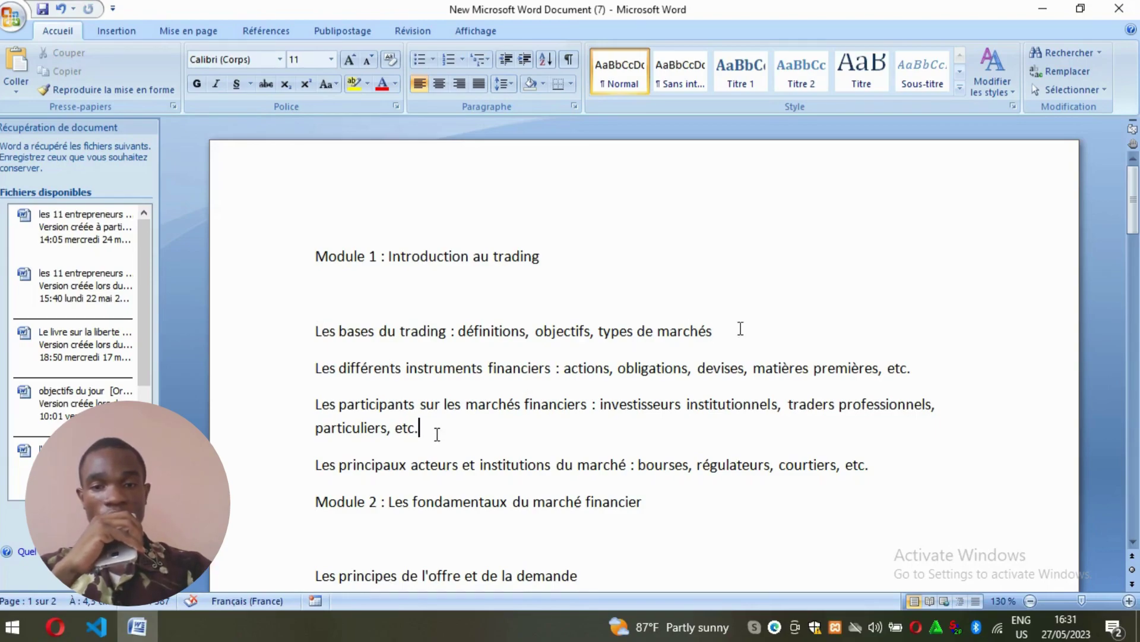
pyautogui.press('Return')
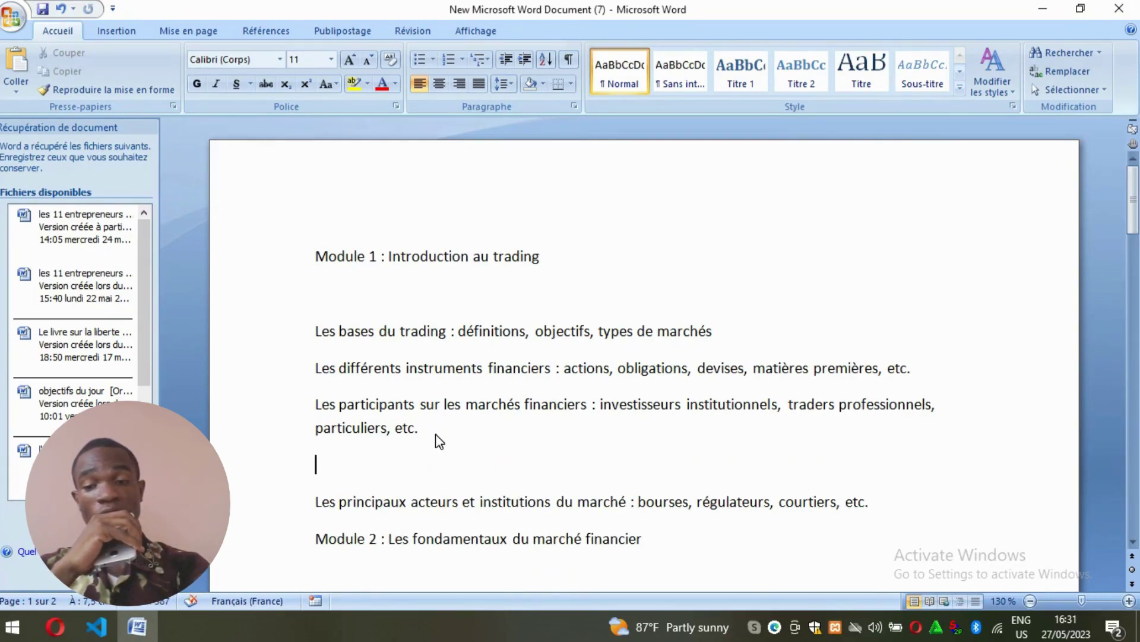
pyautogui.hotkey('ctrl', 'v')
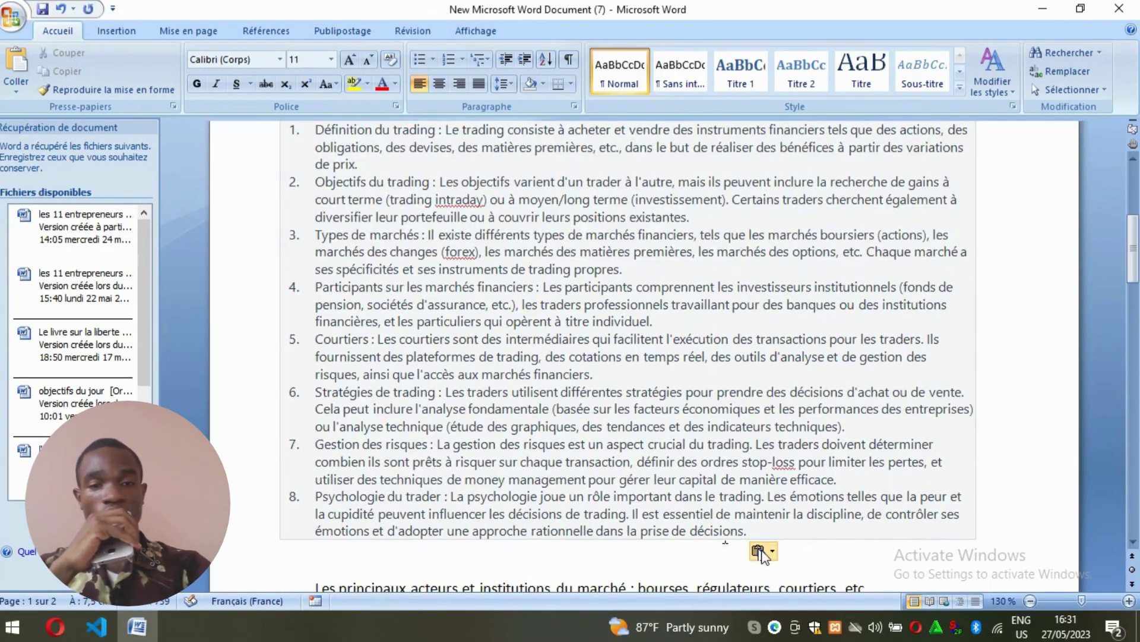
pyautogui.click(764, 549)
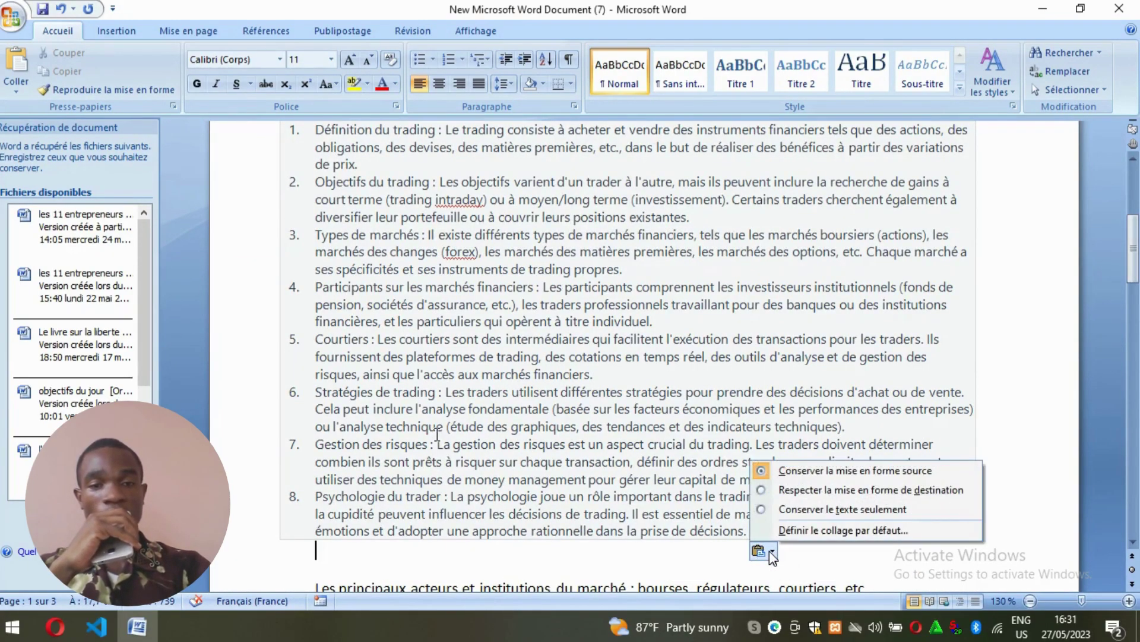
pyautogui.click(789, 509)
# Step: Review the start of the Module 1 text and switch back to the ChatGPT conversation in the browser
pyautogui.moveTo(1136, 319); pyautogui.dragTo(1135, 189)
pyautogui.moveTo(1133, 185)
pyautogui.mouseDown()
pyautogui.moveTo(1134, 221)
pyautogui.moveTo(1135, 186)
pyautogui.mouseUp()
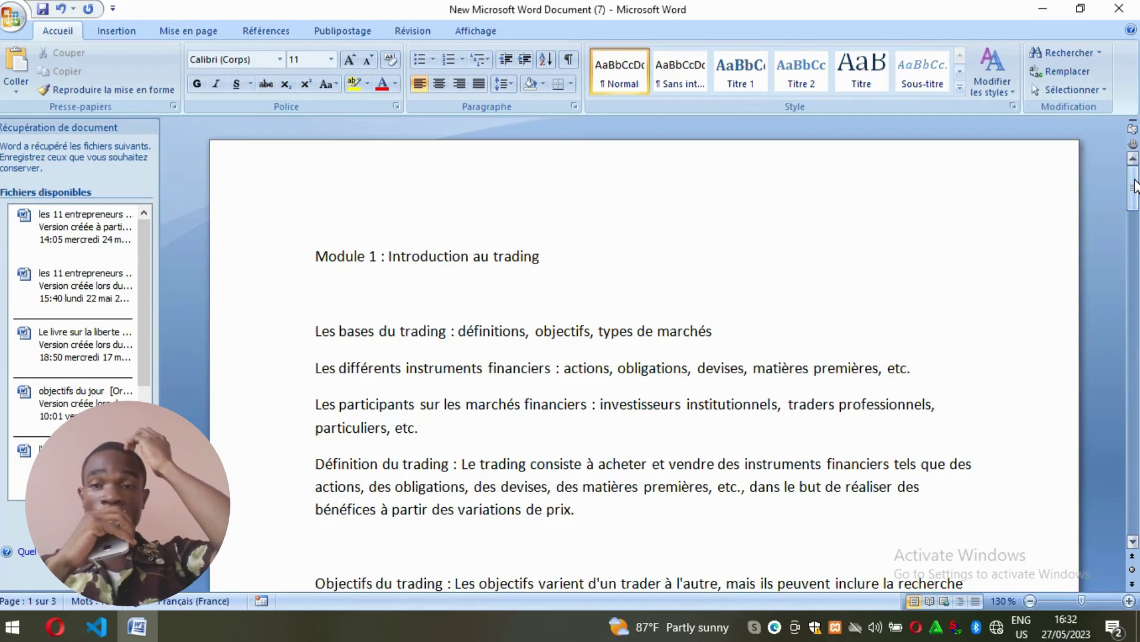
pyautogui.moveTo(1135, 186)
pyautogui.mouseDown()
pyautogui.moveTo(1134, 232)
pyautogui.moveTo(1134, 193)
pyautogui.mouseUp()
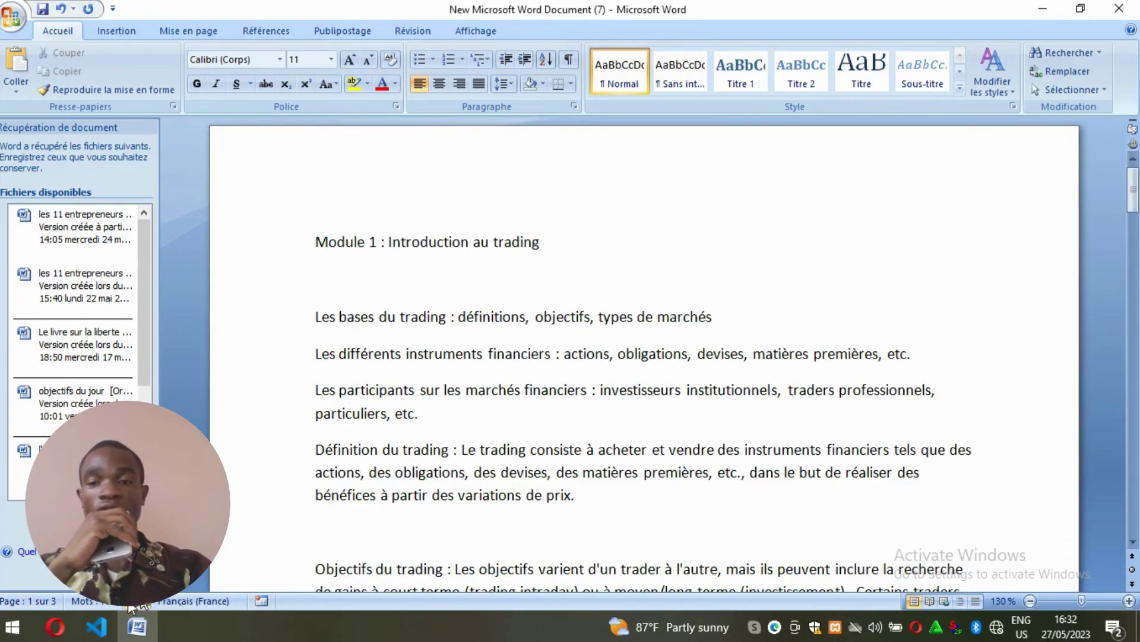
pyautogui.click(55, 627)
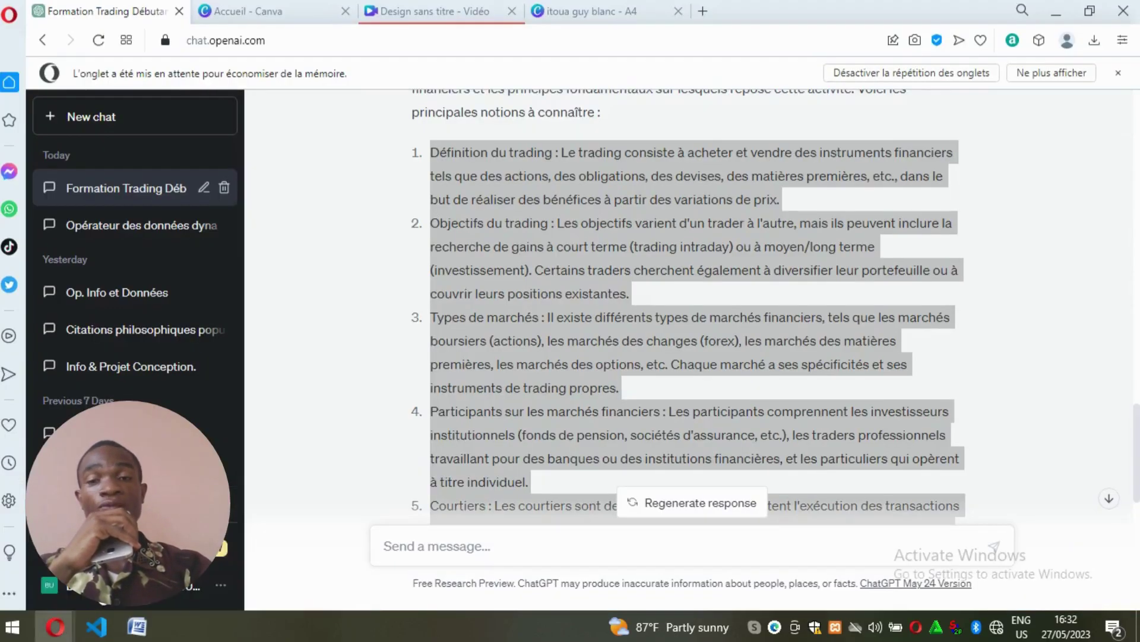
pyautogui.moveTo(139, 631)
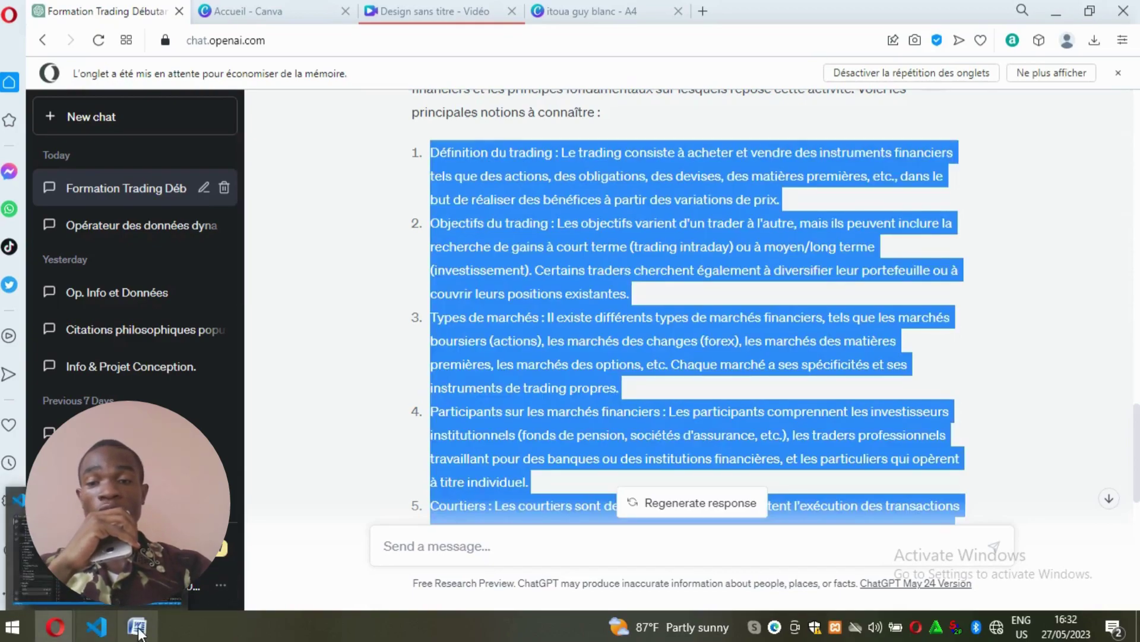